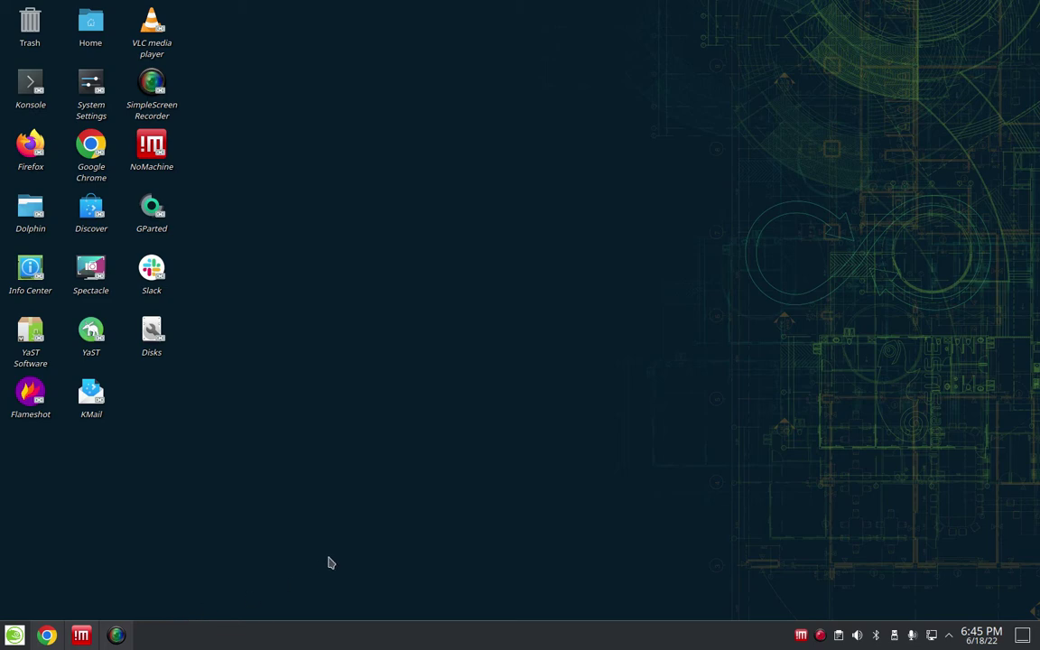
Bring Chrome forward on the Tor installation manual tab, then minimize it to the desktop
{"action": "key", "text": "alt+Tab"}
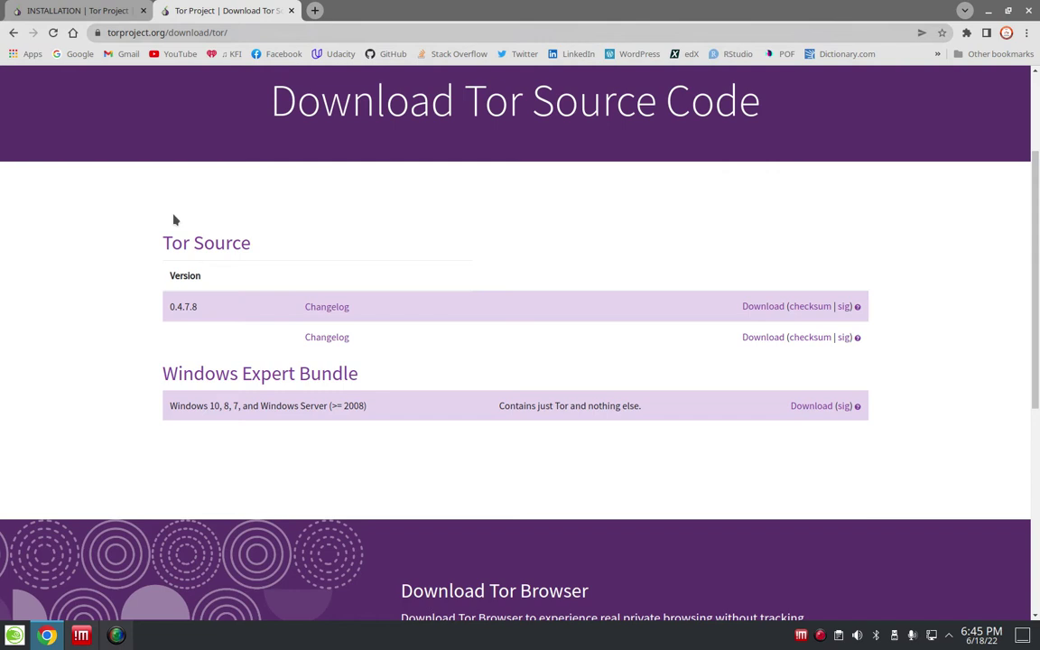
{"action": "left_click", "coordinate": [74, 11]}
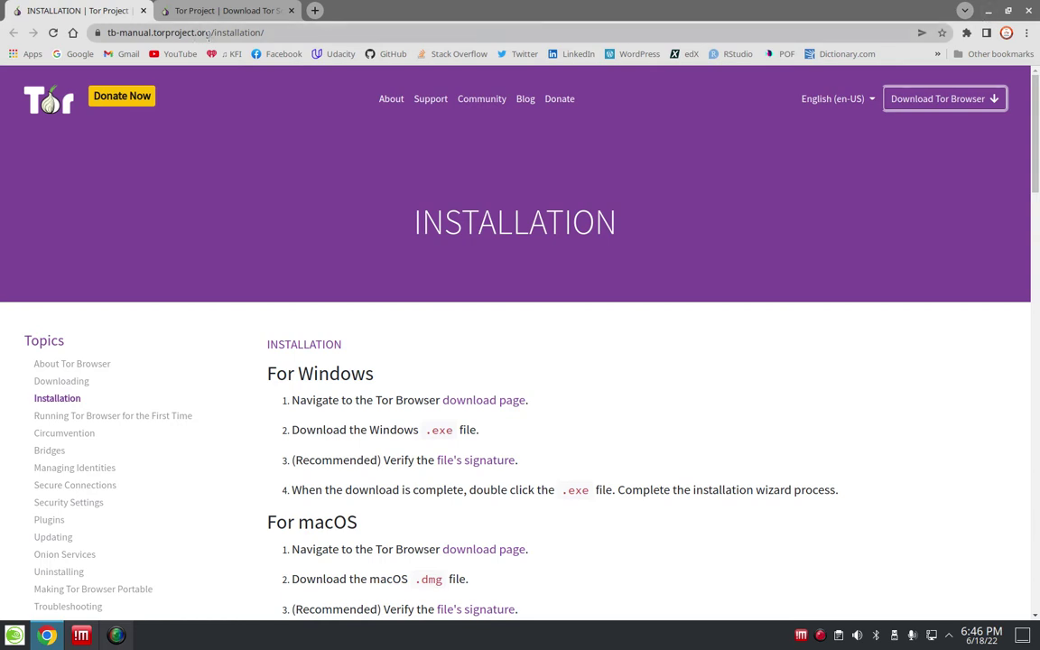
{"action": "left_click", "coordinate": [990, 13]}
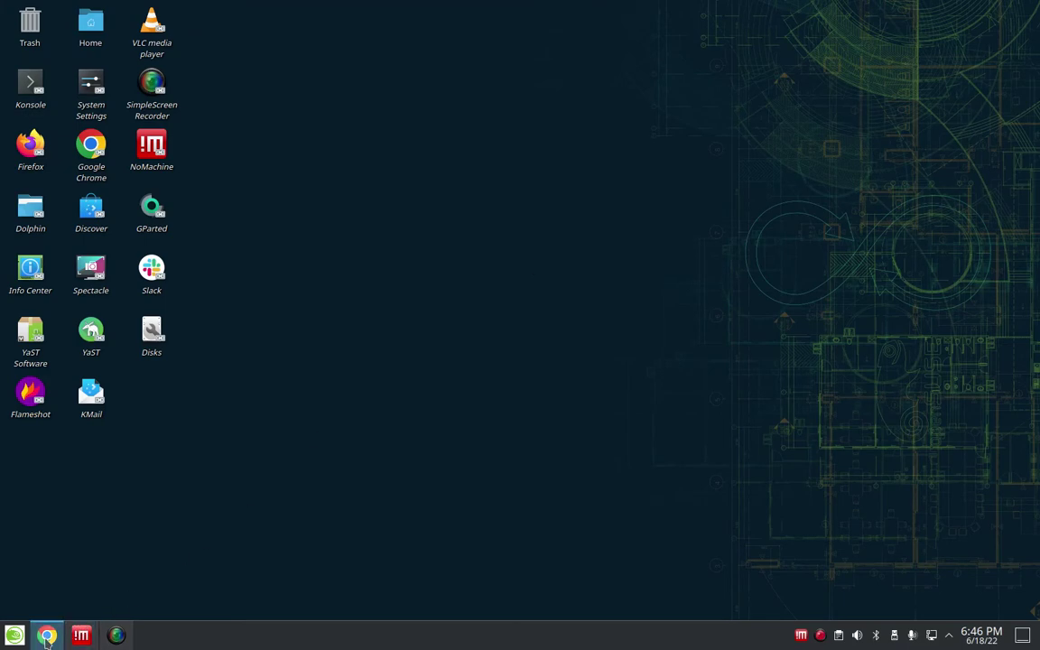
Bring the remote Pop!_OS session back into view in NoMachine
{"action": "left_click", "coordinate": [81, 636]}
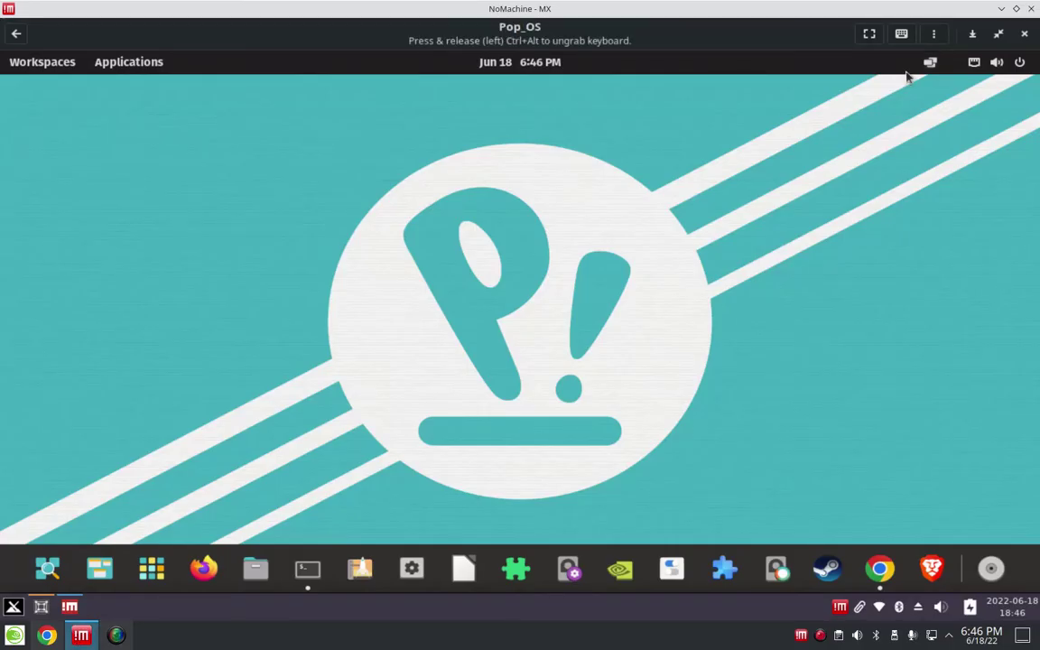
{"action": "left_click", "coordinate": [975, 36]}
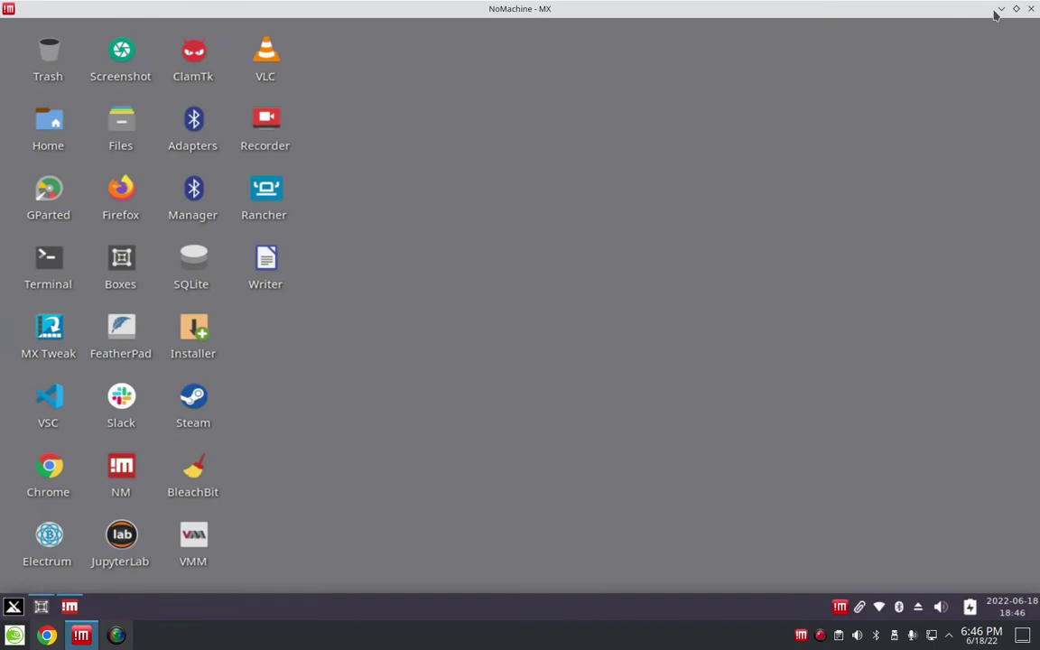
{"action": "left_click", "coordinate": [40, 607]}
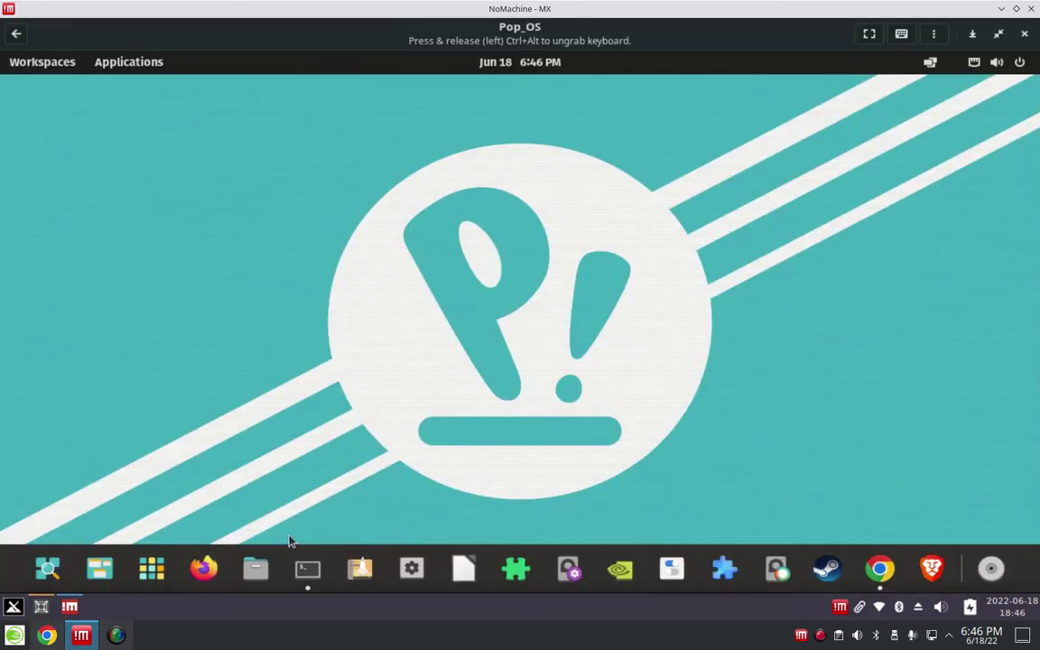
Open Chrome from the dock and go to the Download Tor Browser page
{"action": "left_click", "coordinate": [881, 569]}
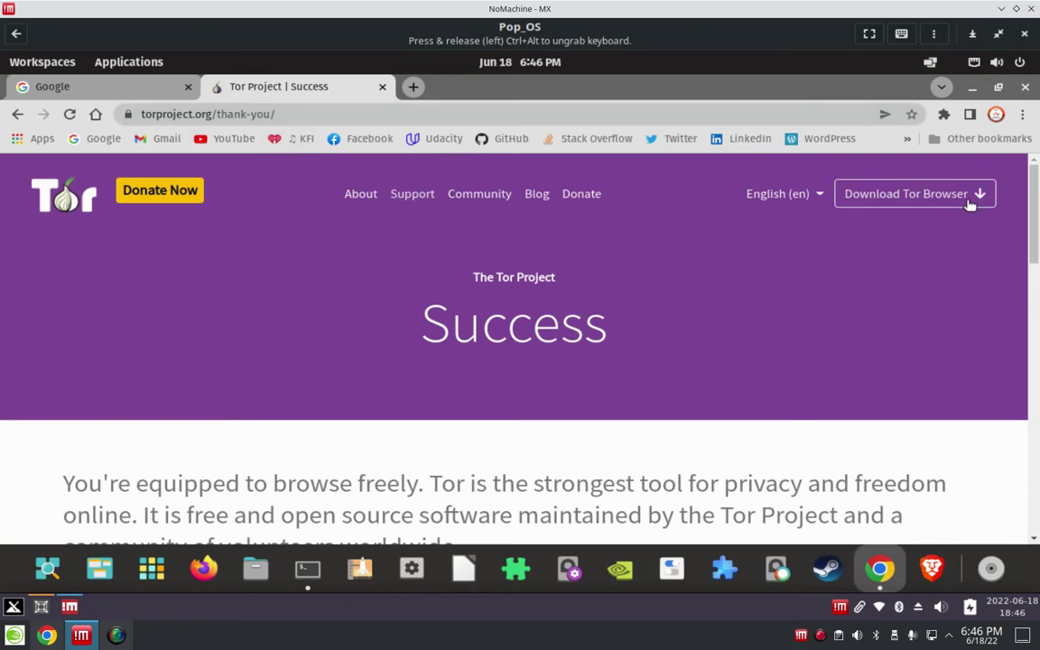
{"action": "scroll", "coordinate": [908, 251], "scroll_direction": "down", "scroll_amount": 5}
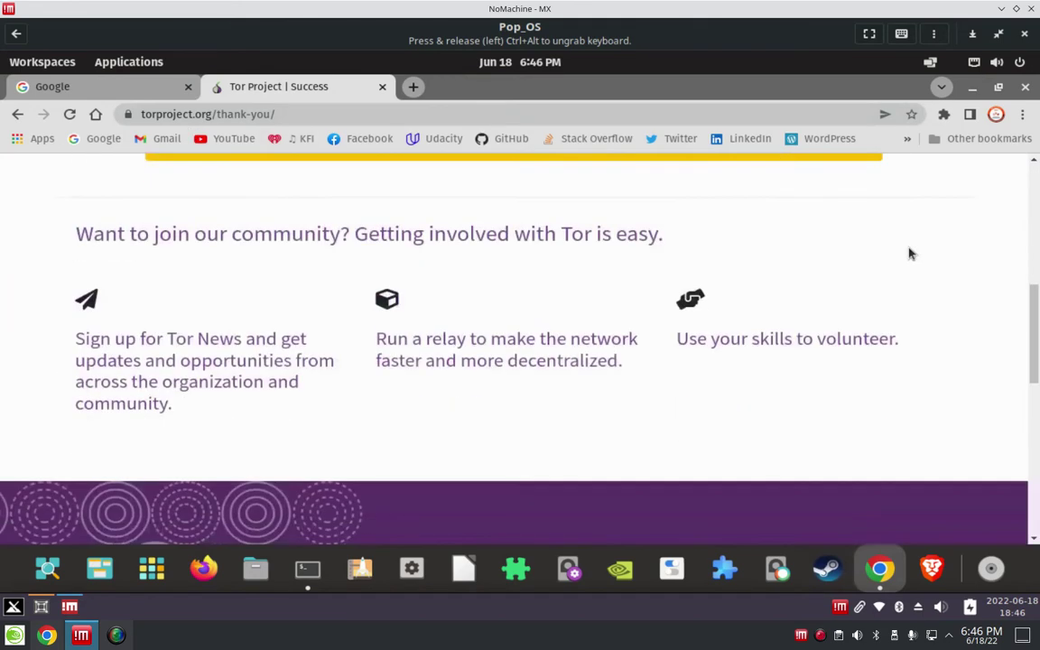
{"action": "scroll", "coordinate": [909, 255], "scroll_direction": "up", "scroll_amount": 5}
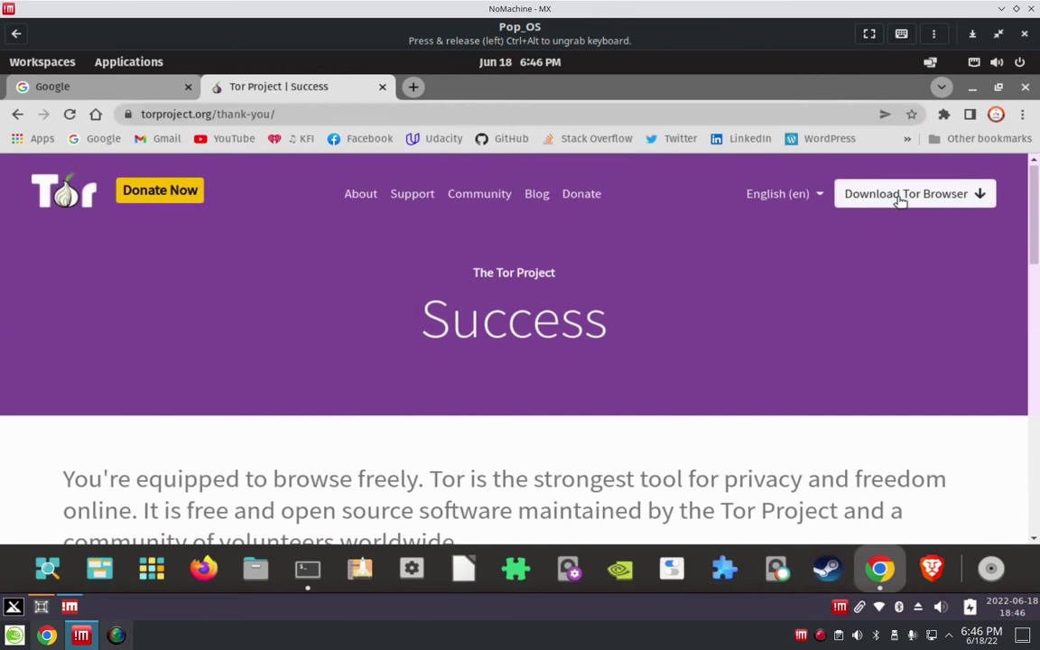
{"action": "left_click", "coordinate": [899, 201]}
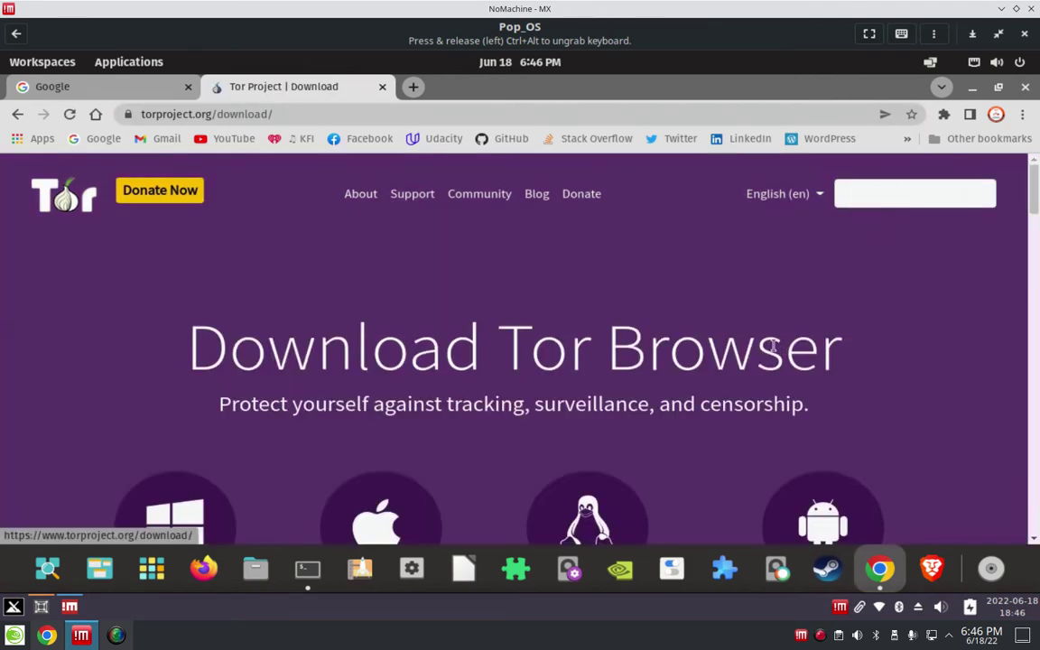
{"action": "scroll", "coordinate": [771, 349], "scroll_direction": "down", "scroll_amount": 5}
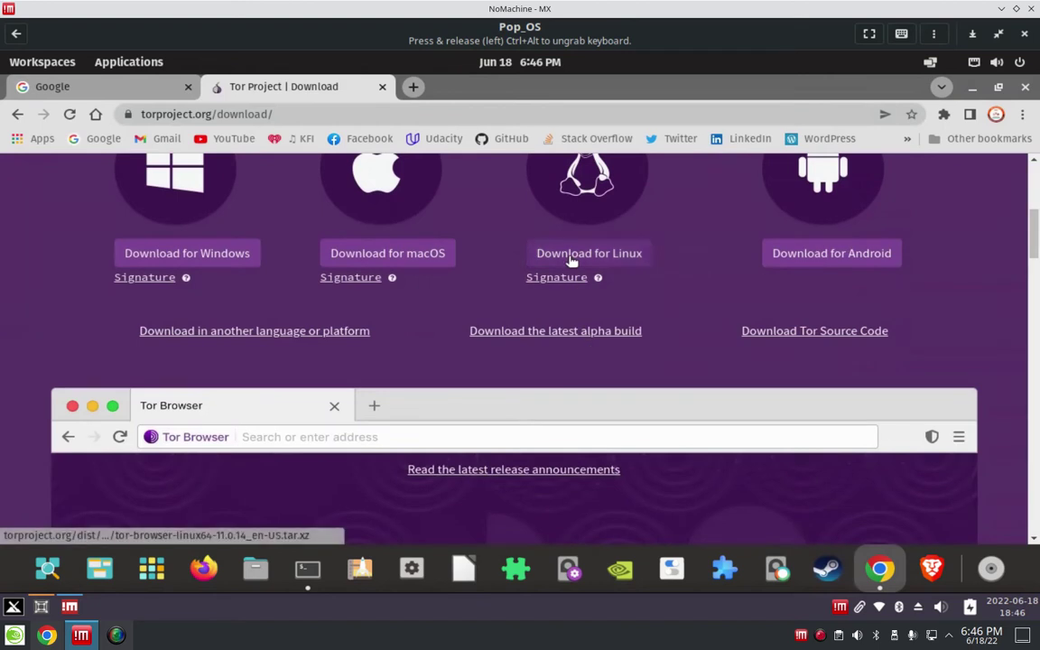
{"action": "scroll", "coordinate": [571, 259], "scroll_direction": "up", "scroll_amount": 1}
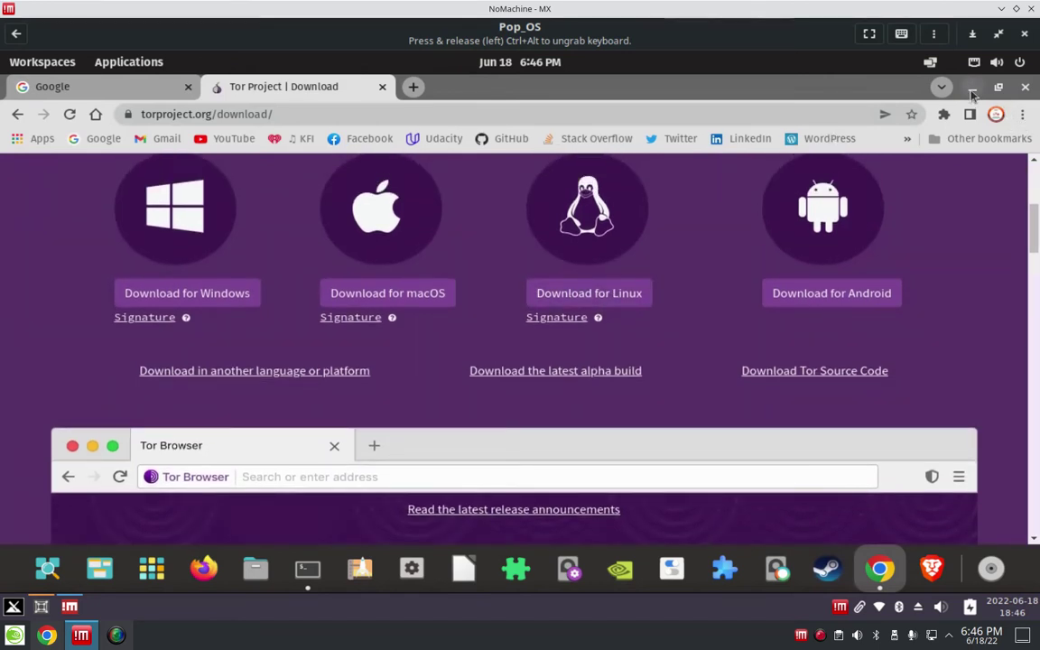
Minimize Chrome and launch Archive Manager from the Utilities folder of the applications grid
{"action": "left_click", "coordinate": [972, 88]}
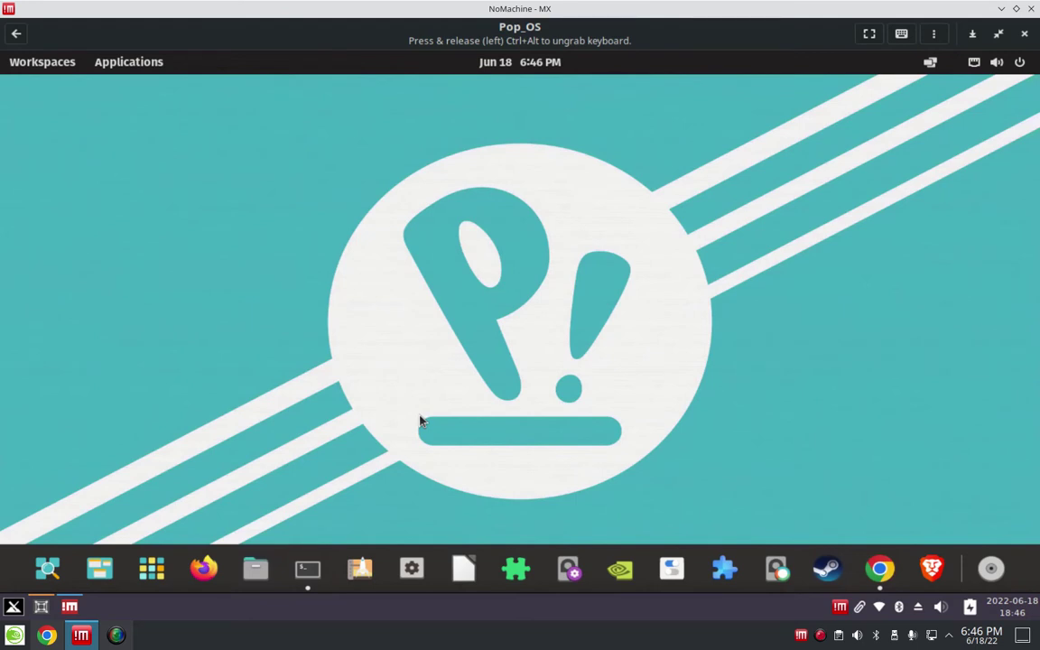
{"action": "left_click", "coordinate": [154, 574]}
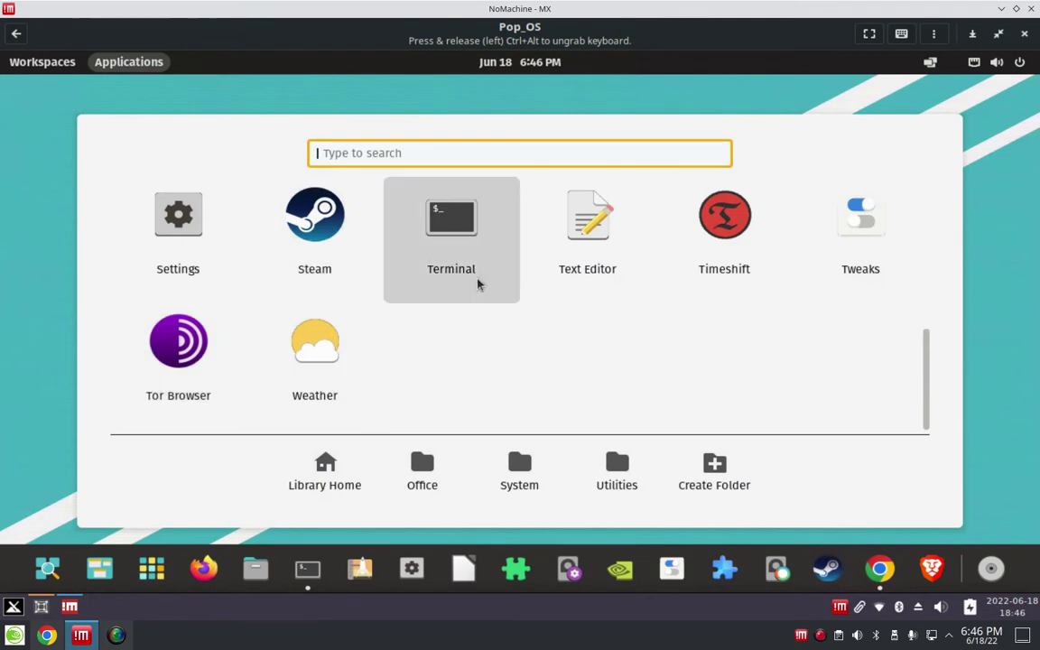
{"action": "left_click", "coordinate": [617, 479]}
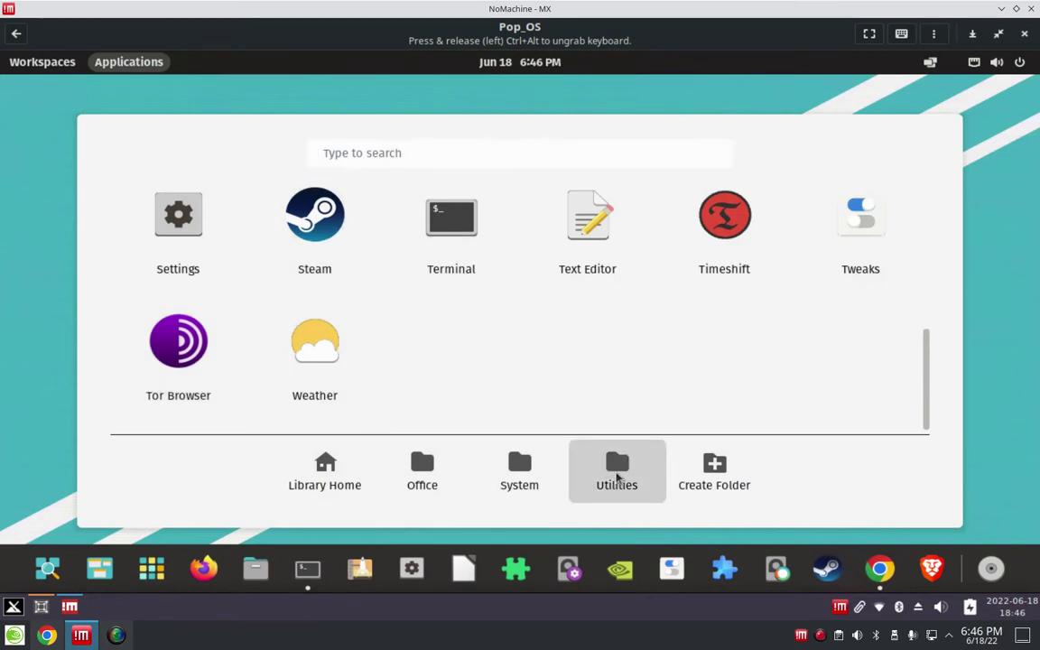
{"action": "scroll", "coordinate": [581, 398], "scroll_direction": "up", "scroll_amount": 2}
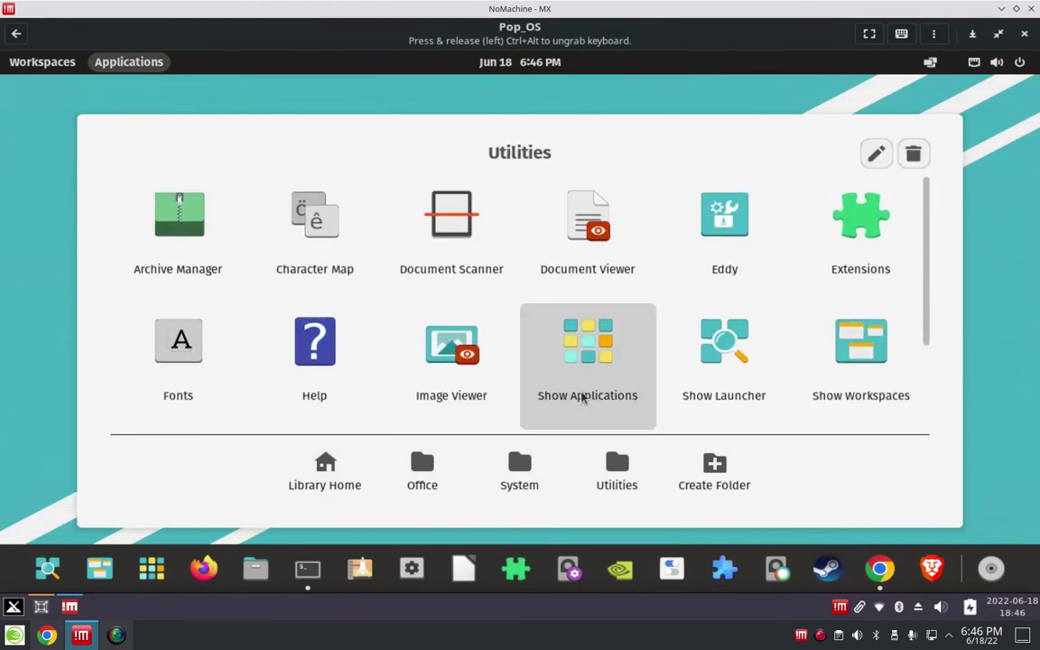
{"action": "left_click", "coordinate": [172, 218]}
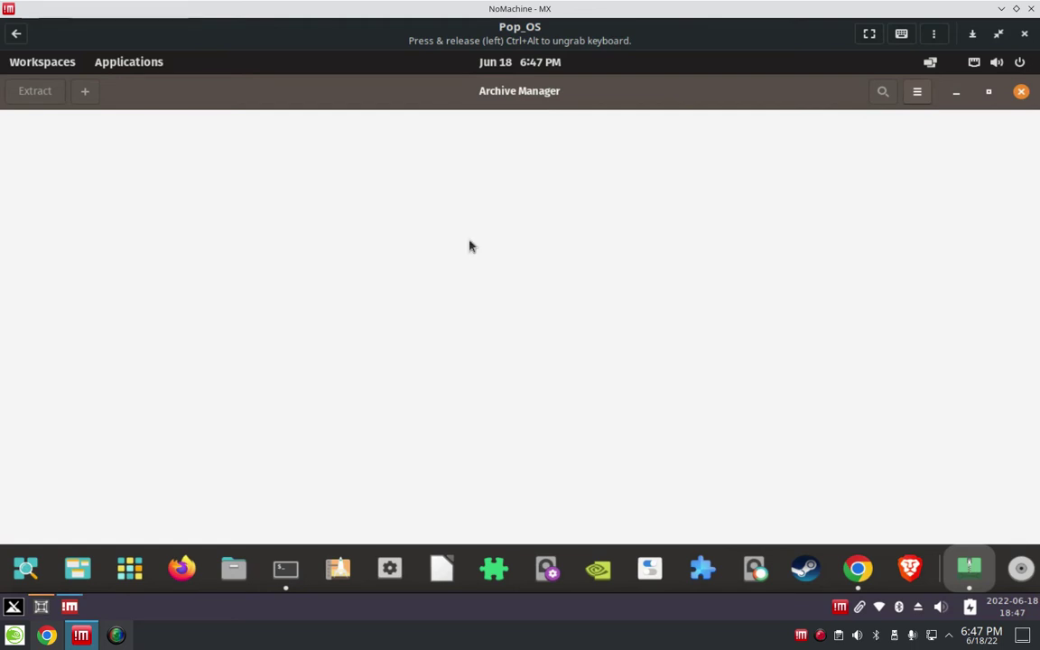
Open tor-browser-linux64-11.0.14_en-US.tar.xz from the Downloads folder in Archive Manager
{"action": "left_click", "coordinate": [918, 94]}
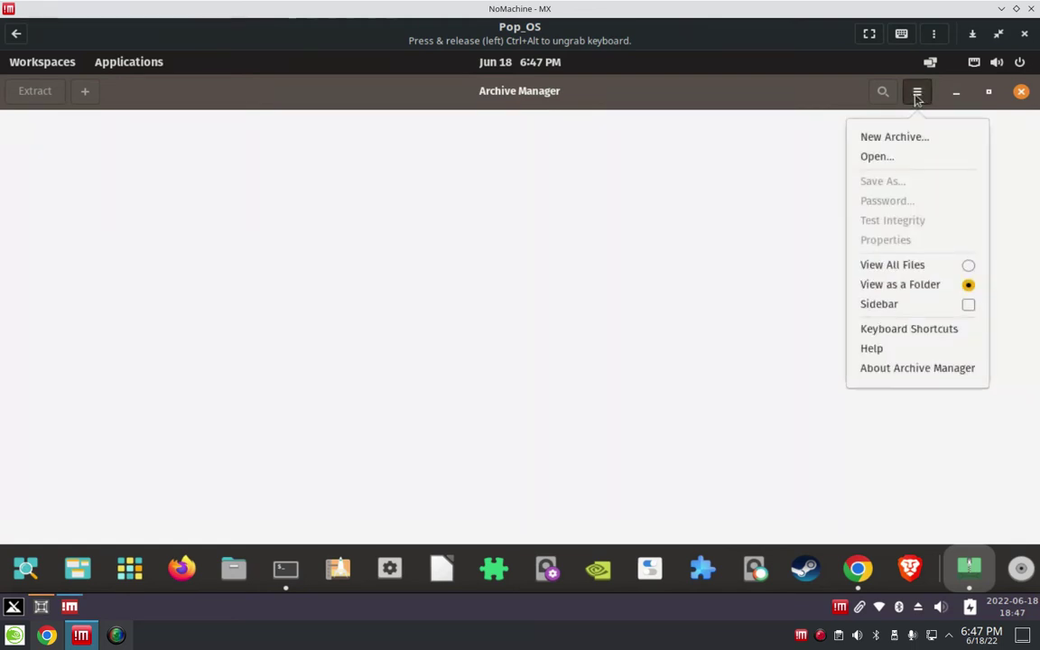
{"action": "left_click", "coordinate": [875, 157]}
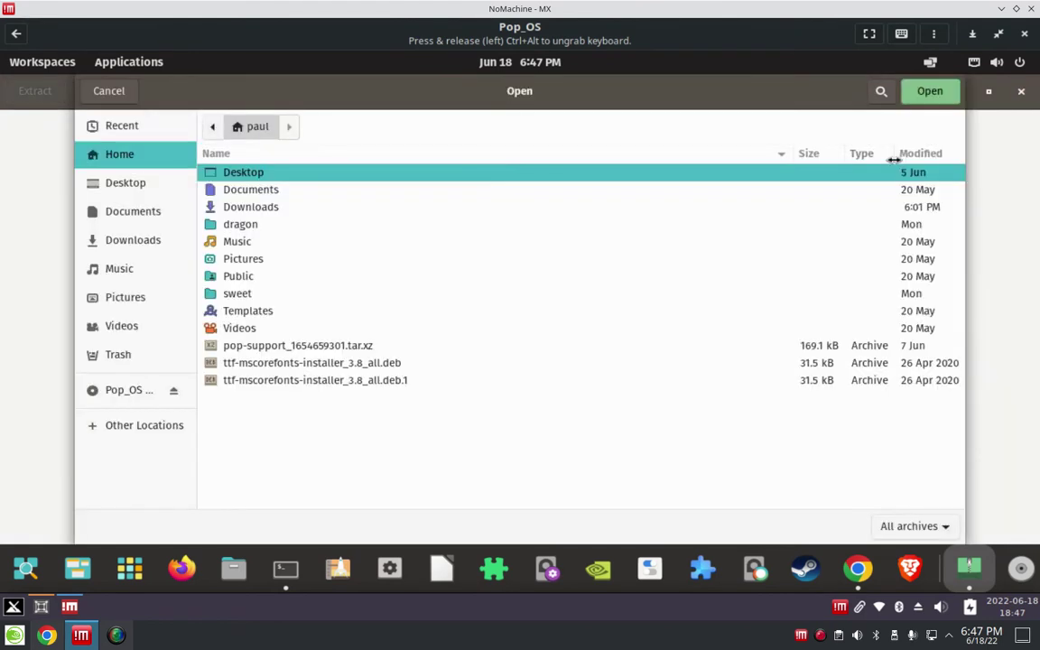
{"action": "left_click", "coordinate": [275, 210]}
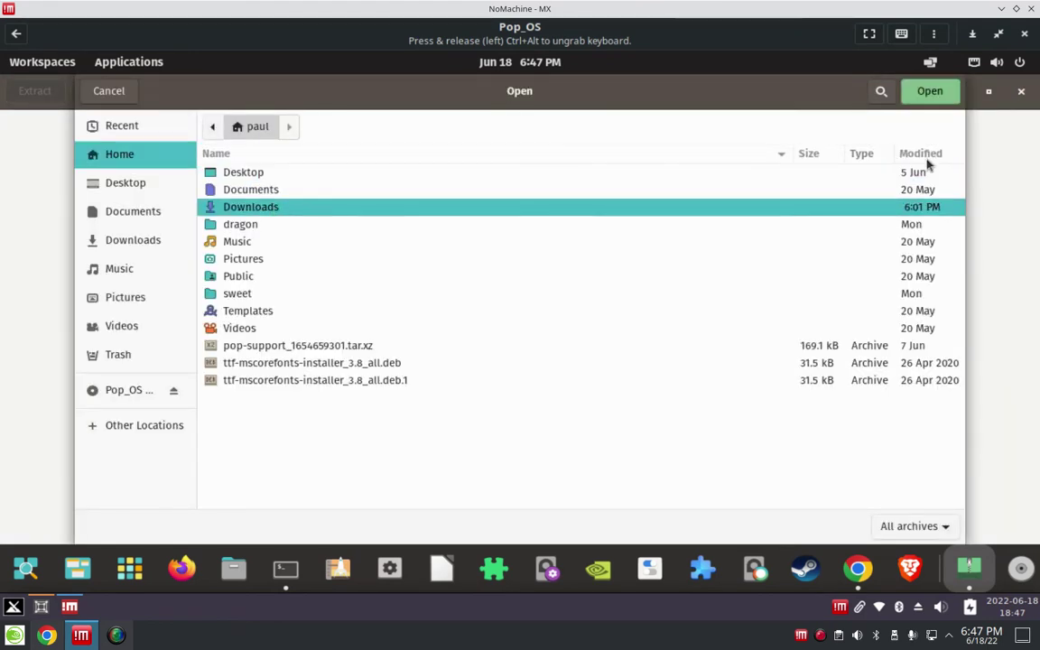
{"action": "left_click", "coordinate": [928, 94]}
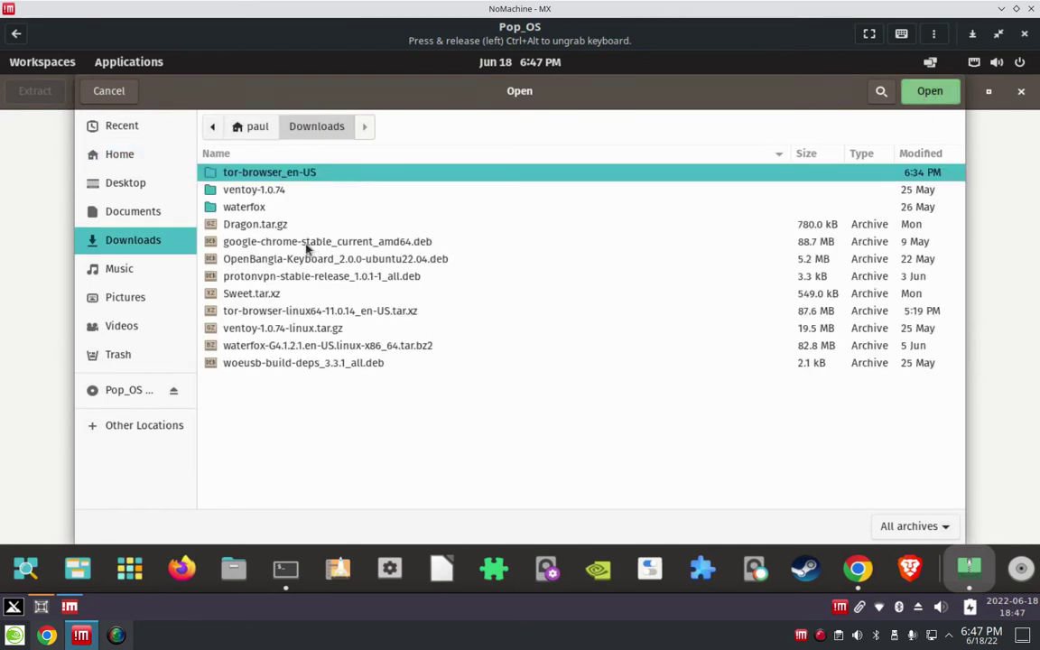
{"action": "left_click", "coordinate": [291, 313]}
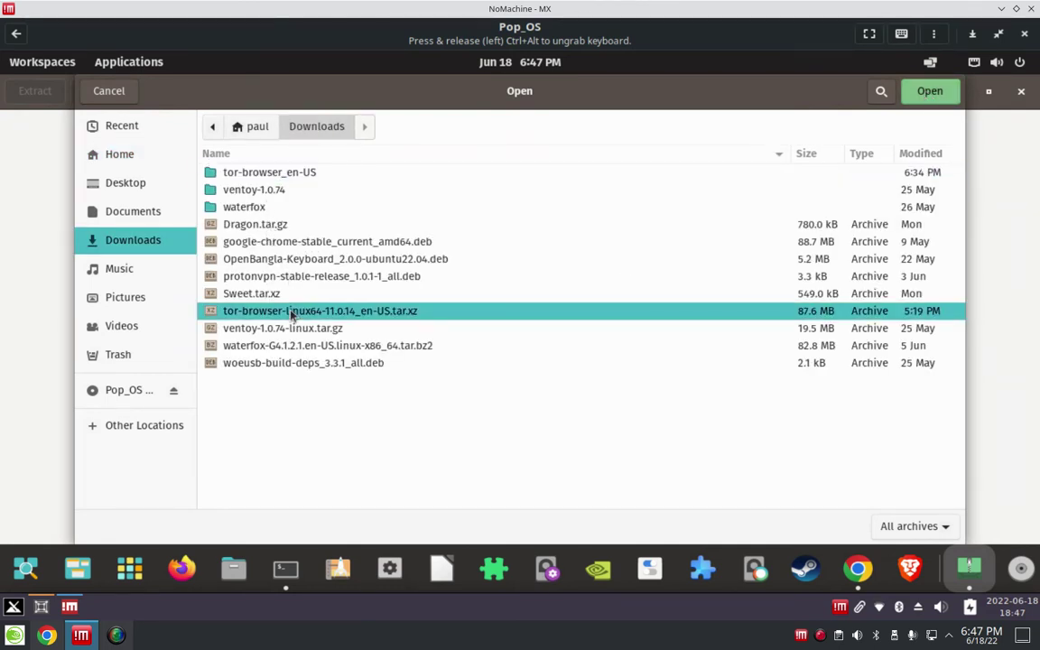
{"action": "left_click", "coordinate": [930, 92]}
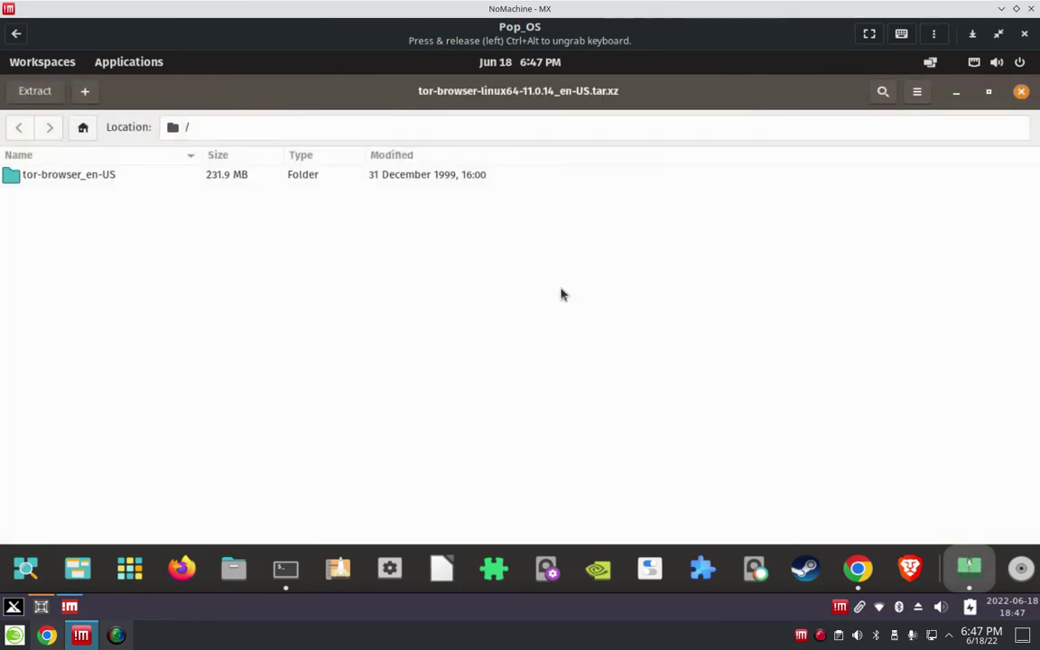
Start extracting all files from tor-browser_en-US, cancel, and close Archive Manager
{"action": "left_click", "coordinate": [128, 176]}
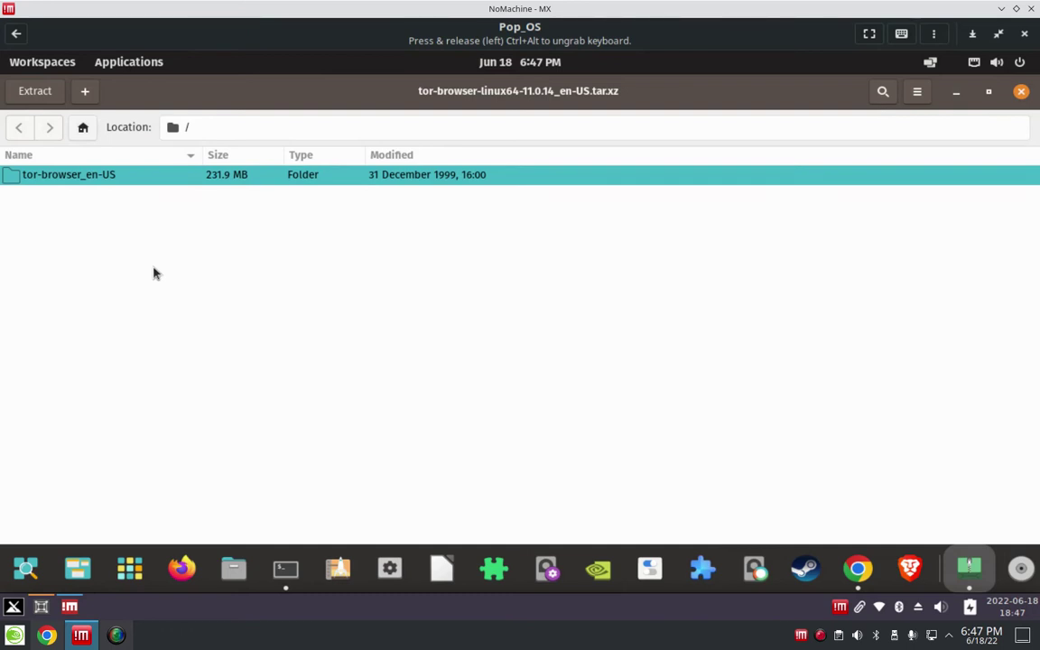
{"action": "left_click", "coordinate": [35, 92]}
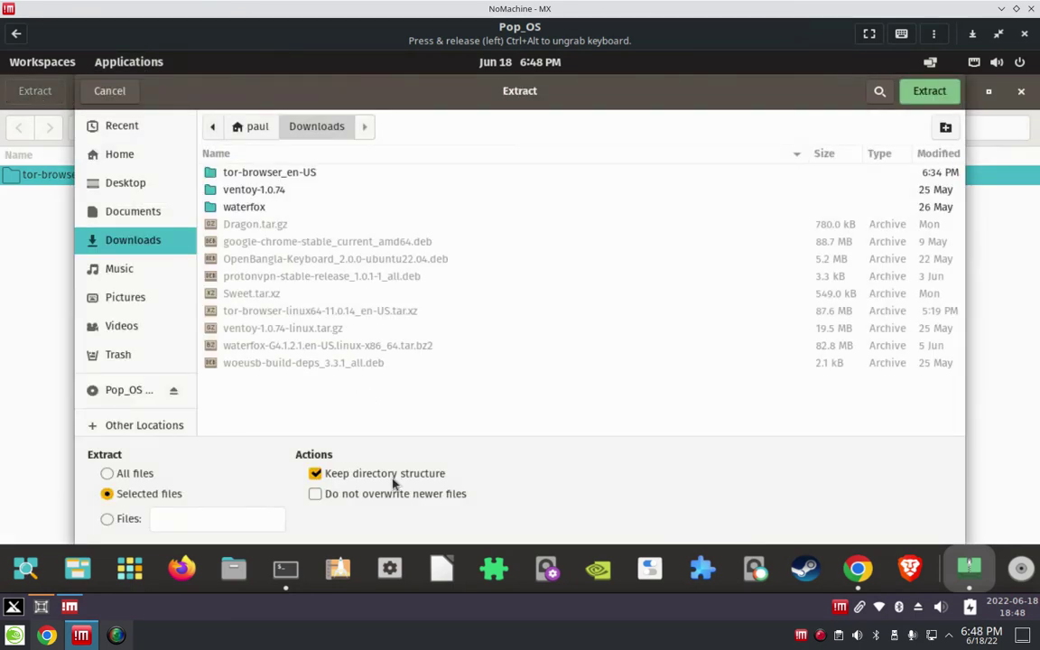
{"action": "left_click", "coordinate": [108, 474]}
{"action": "left_click", "coordinate": [109, 91]}
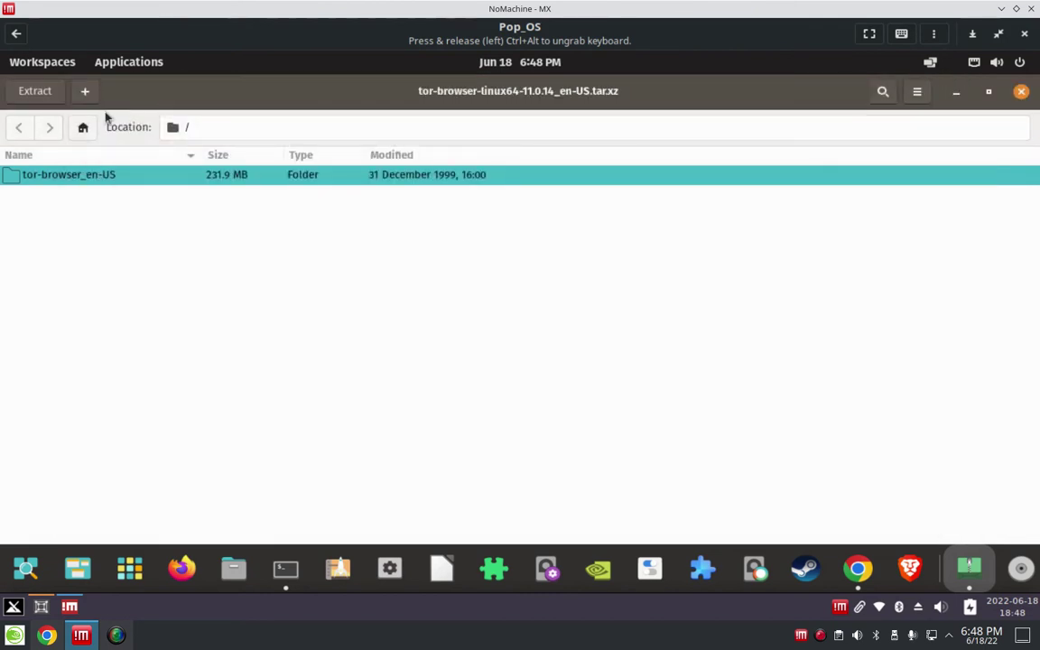
{"action": "left_click", "coordinate": [1022, 93]}
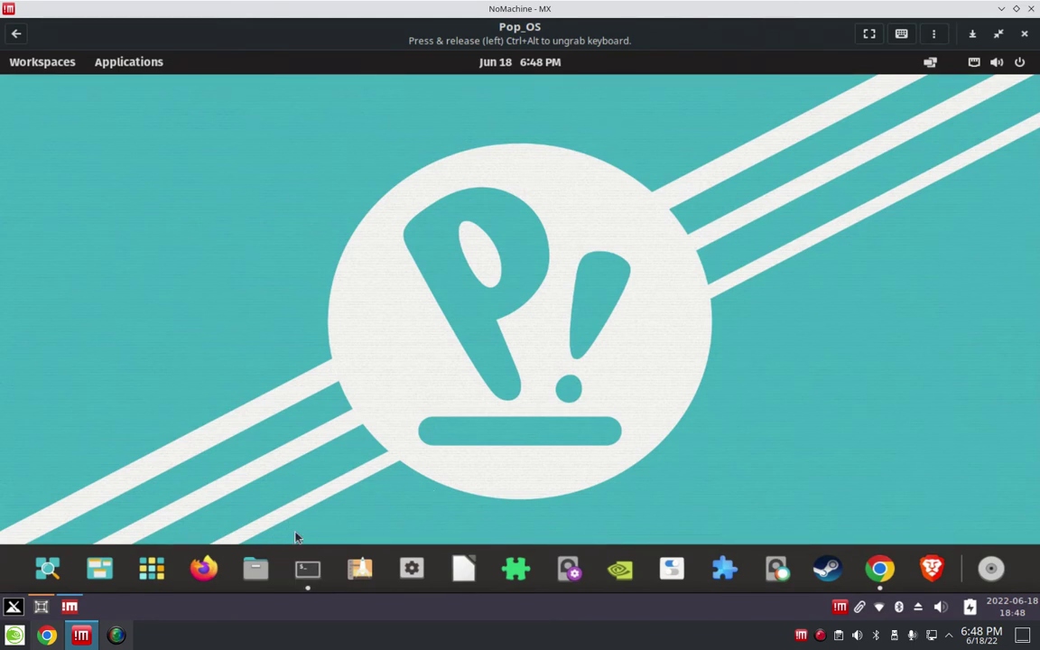
Open a Terminal, cd into Downloads, clear the screen and list all files with ls -a
{"action": "left_click", "coordinate": [307, 568]}
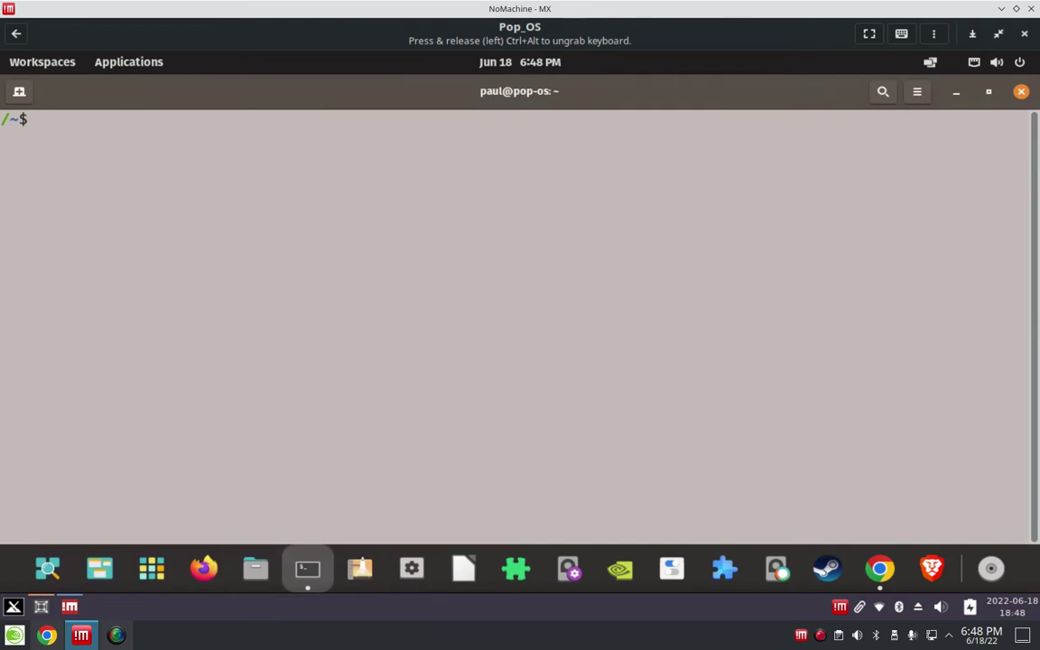
{"action": "type", "text": "cd Dow"}
{"action": "key", "text": "Tab"}
{"action": "key", "text": "Return"}
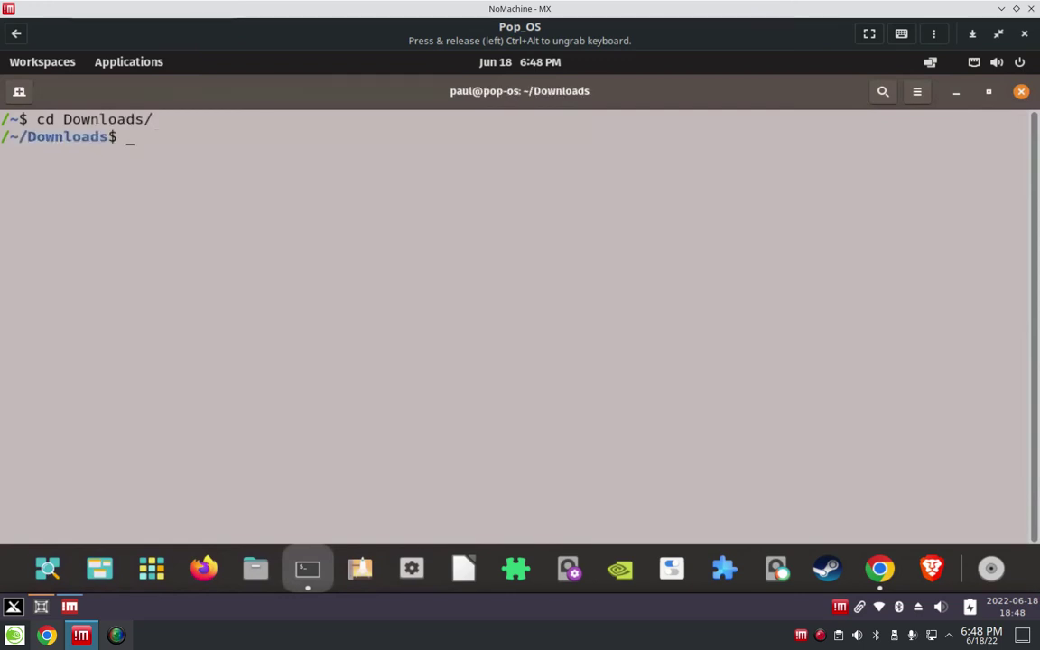
{"action": "type", "text": "clear"}
{"action": "key", "text": "Return"}
{"action": "type", "text": "ls "}
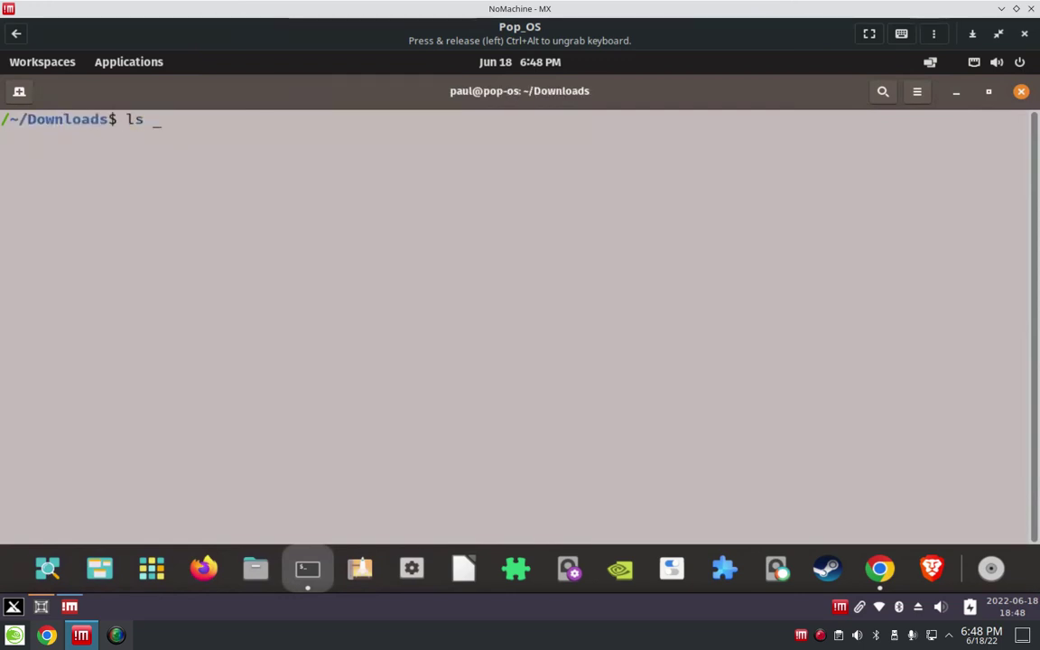
{"action": "type", "text": "-a"}
{"action": "key", "text": "Return"}
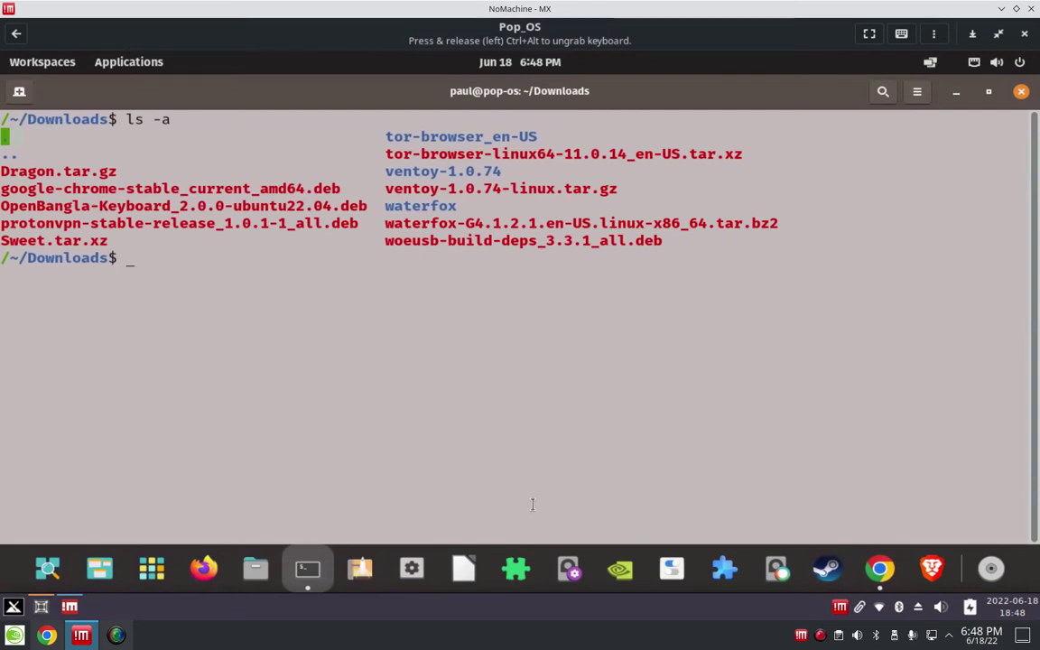
Enter tor-browser_en-US, clear, list its contents, and type ./start-tor-browser.desktop at the prompt
{"action": "type", "text": "cd to"}
{"action": "key", "text": "Tab"}
{"action": "type", "text": "_"}
{"action": "key", "text": "Tab"}
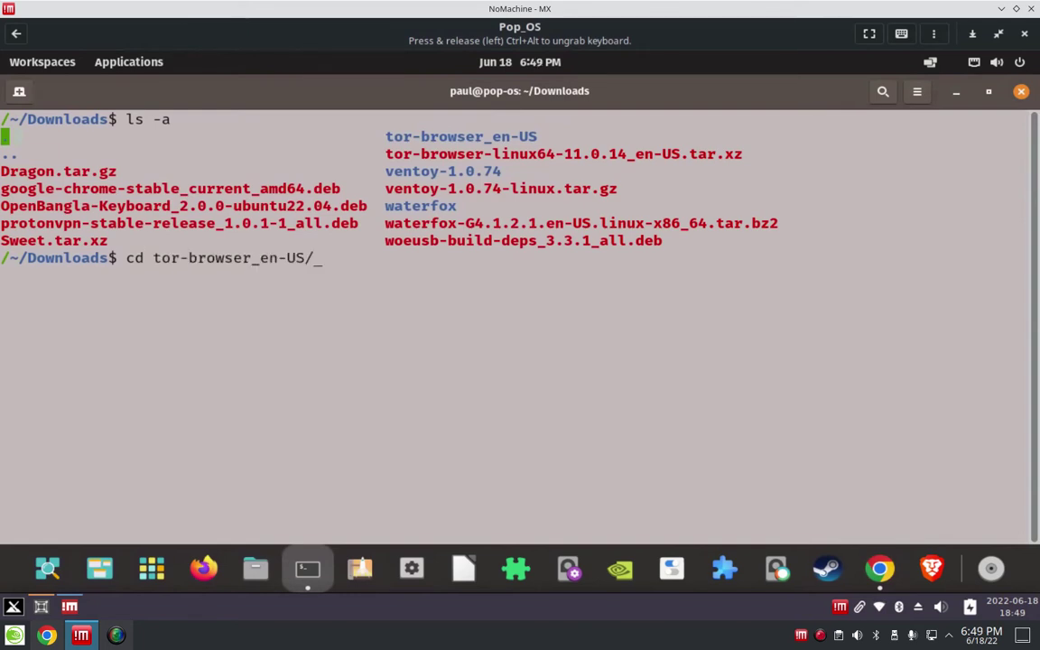
{"action": "key", "text": "Return"}
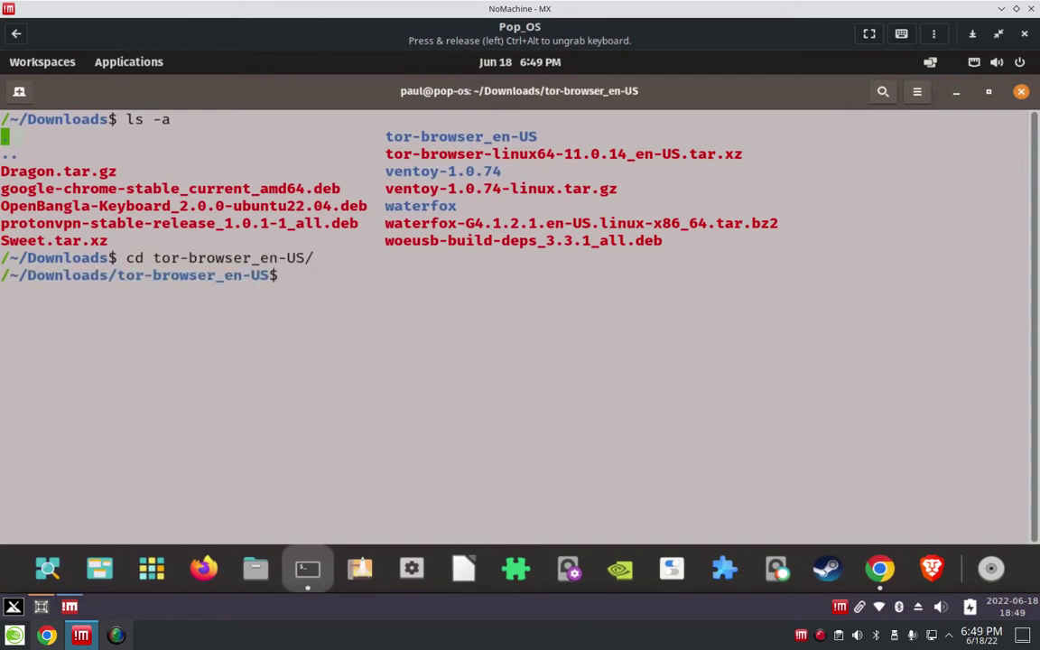
{"action": "type", "text": "clea"}
{"action": "key", "text": "Return"}
{"action": "type", "text": "clear"}
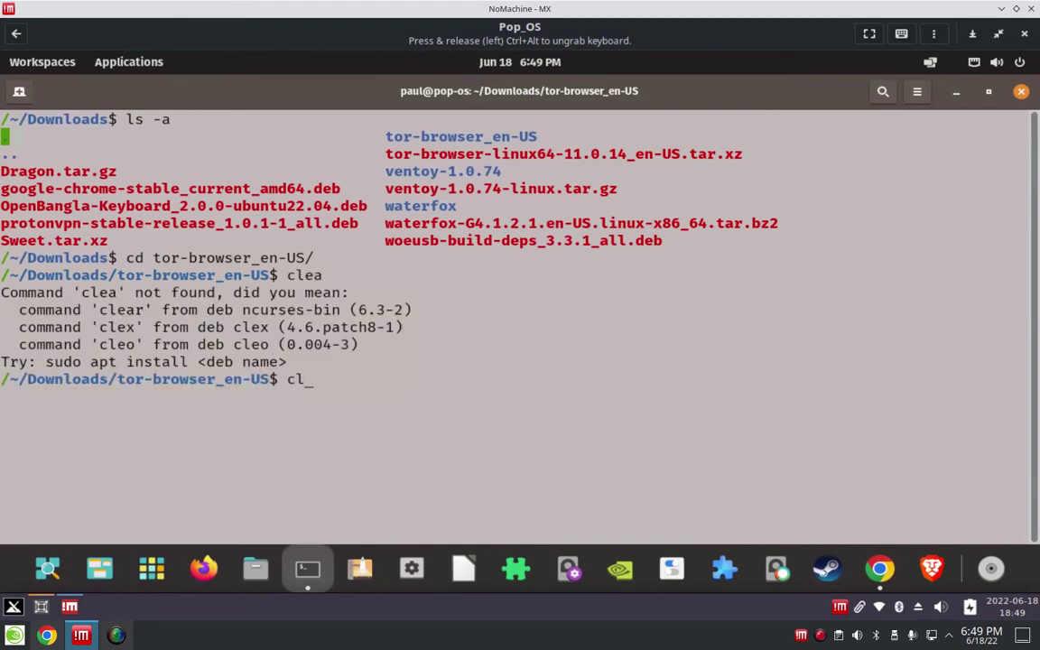
{"action": "key", "text": "Return"}
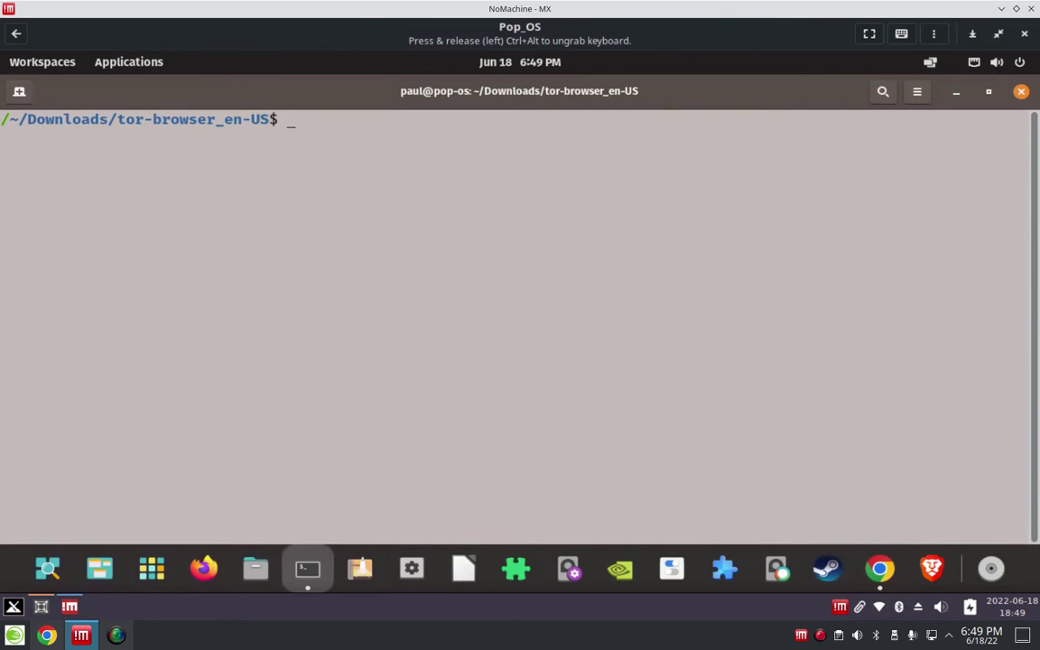
{"action": "type", "text": "ls -a"}
{"action": "key", "text": "Return"}
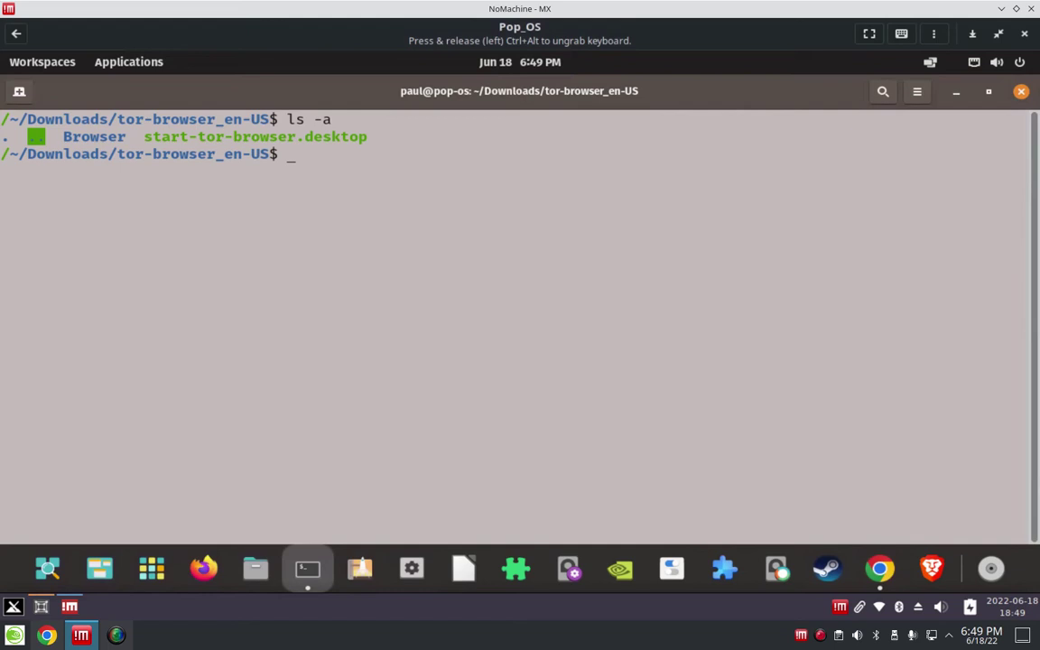
{"action": "type", "text": "./ts"}
{"action": "key", "text": "Tab"}
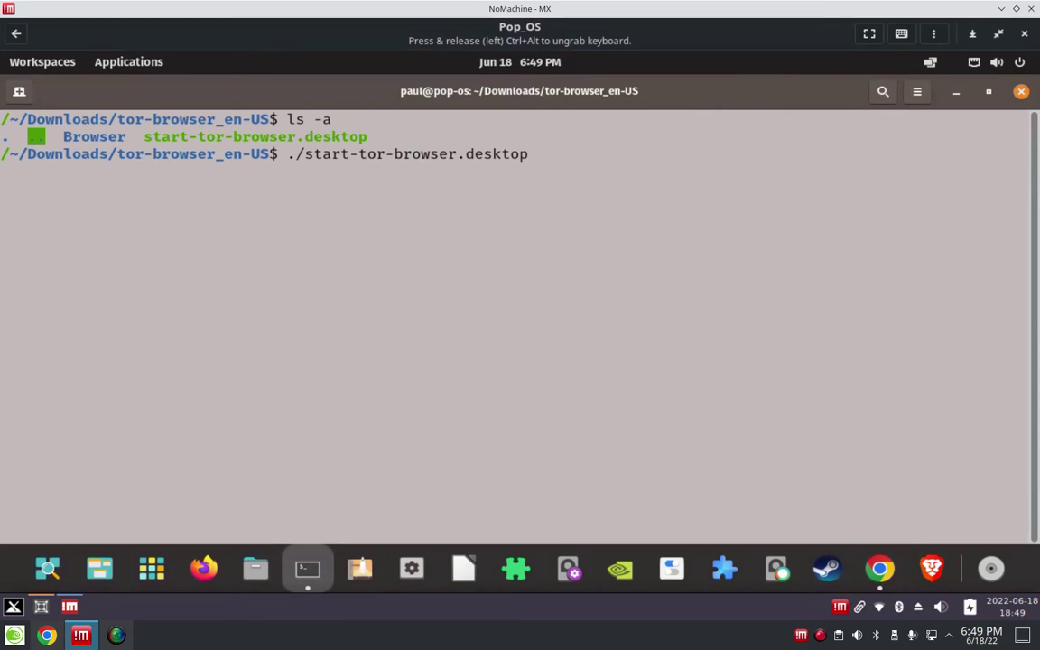
Run ./start-tor-browser.desktop, maximize the Tor Browser window, then close it
{"action": "key", "text": "Return"}
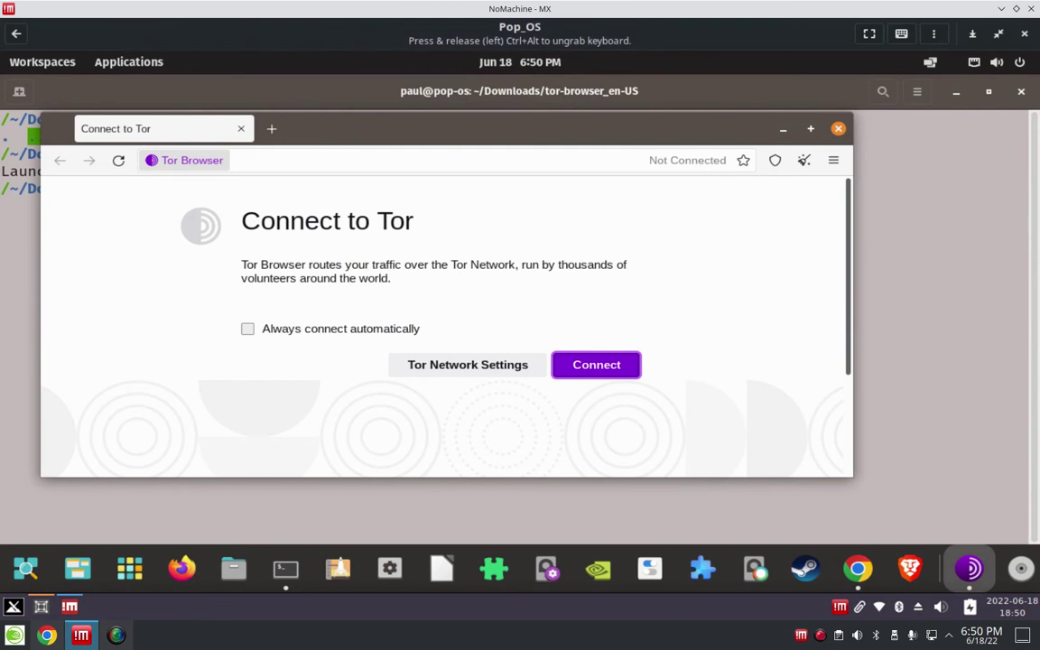
{"action": "left_click", "coordinate": [810, 130]}
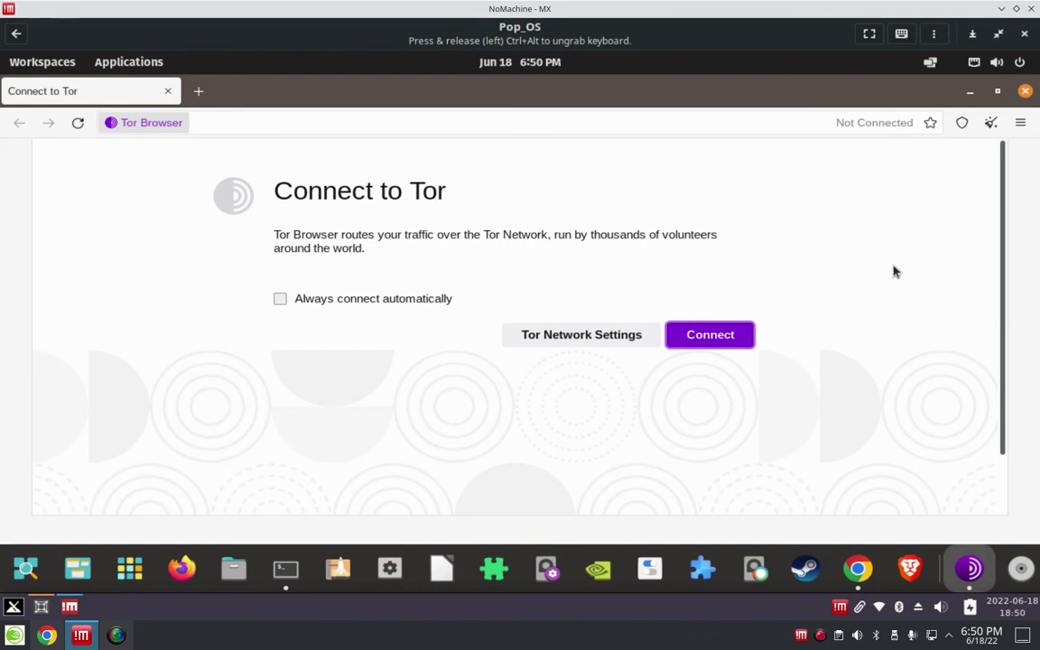
{"action": "left_click", "coordinate": [1026, 92]}
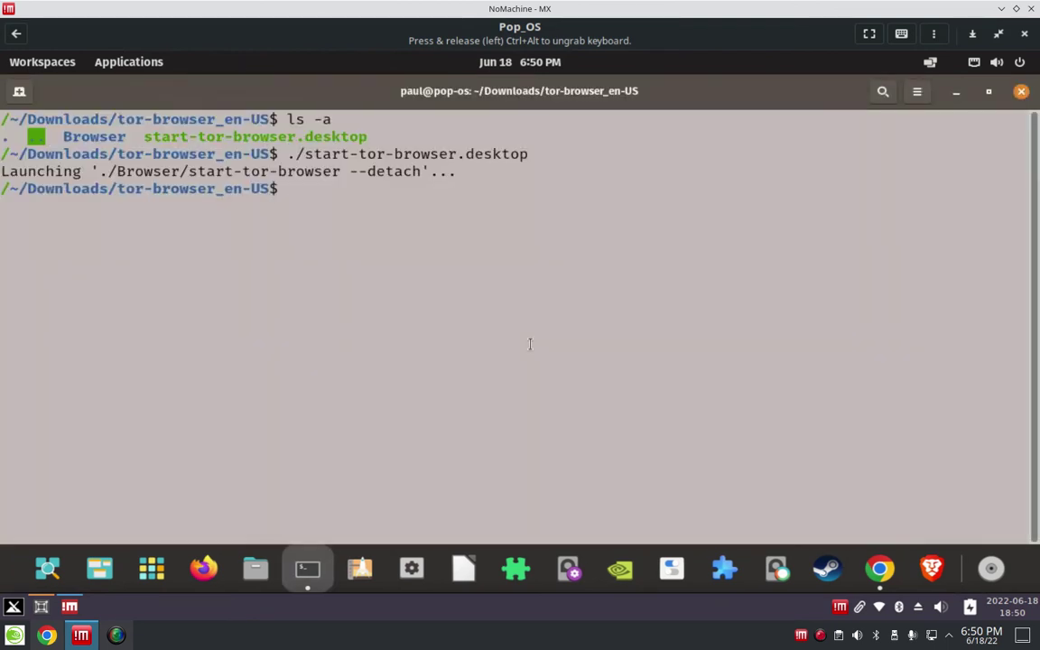
Recall ./start-tor-browser.desktop from history and run it with --register-app
{"action": "key", "text": "Up"}
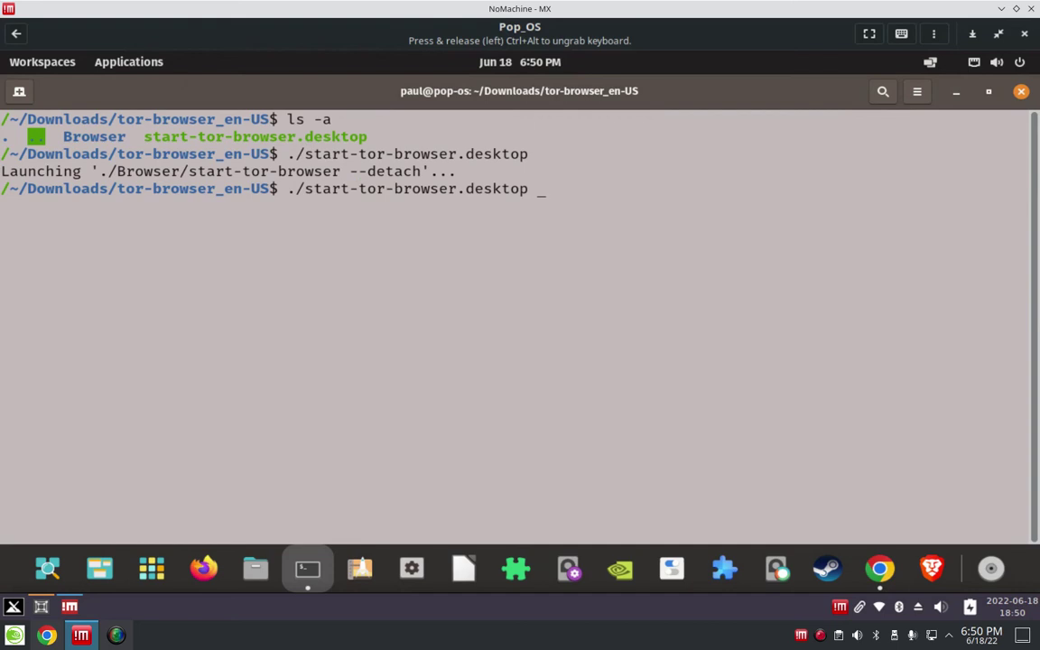
{"action": "key", "text": "Up"}
{"action": "key", "text": "Up"}
{"action": "key", "text": "Up"}
{"action": "key", "text": "Up"}
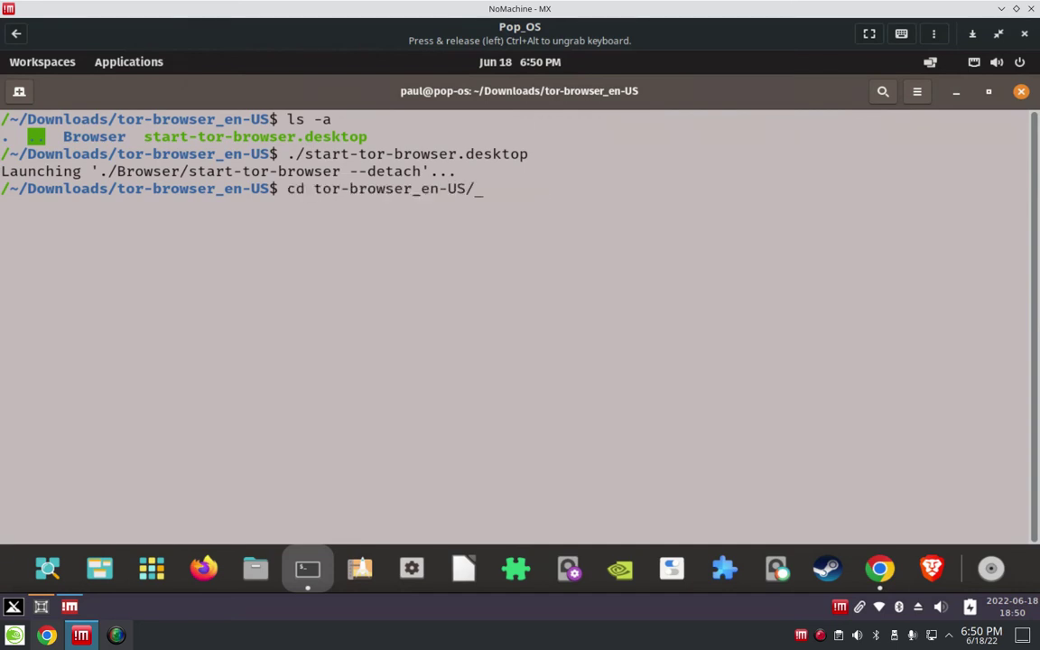
{"action": "key", "text": "Up"}
{"action": "key", "text": "Up"}
{"action": "key", "text": "Up"}
{"action": "key", "text": "Up"}
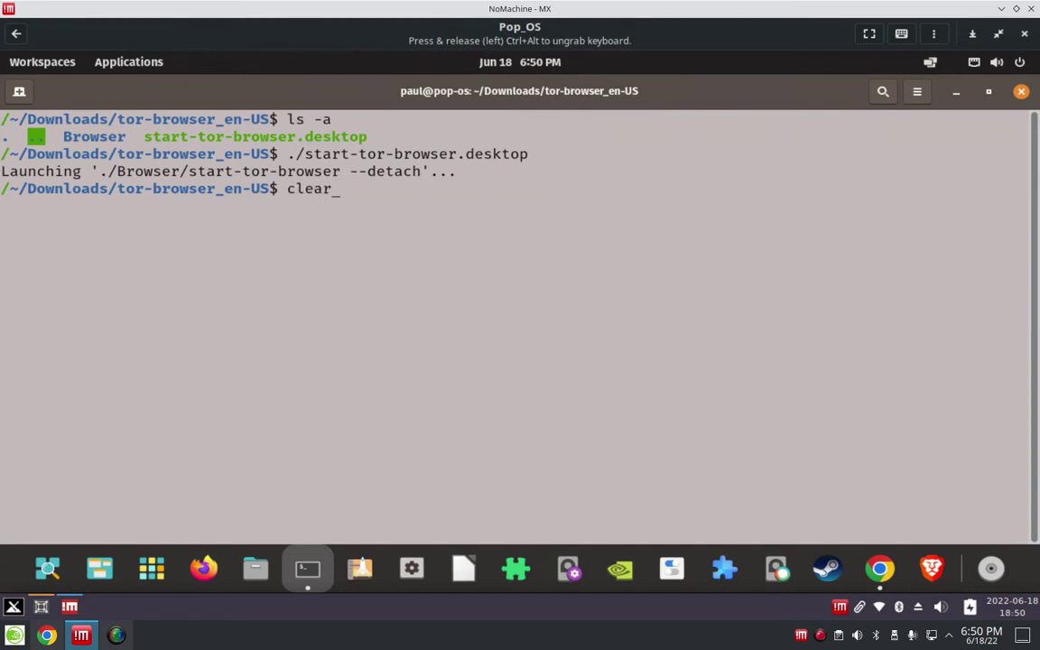
{"action": "key", "text": "Up"}
{"action": "key", "text": "Up"}
{"action": "key", "text": "Up"}
{"action": "key", "text": "Up"}
{"action": "key", "text": "Up"}
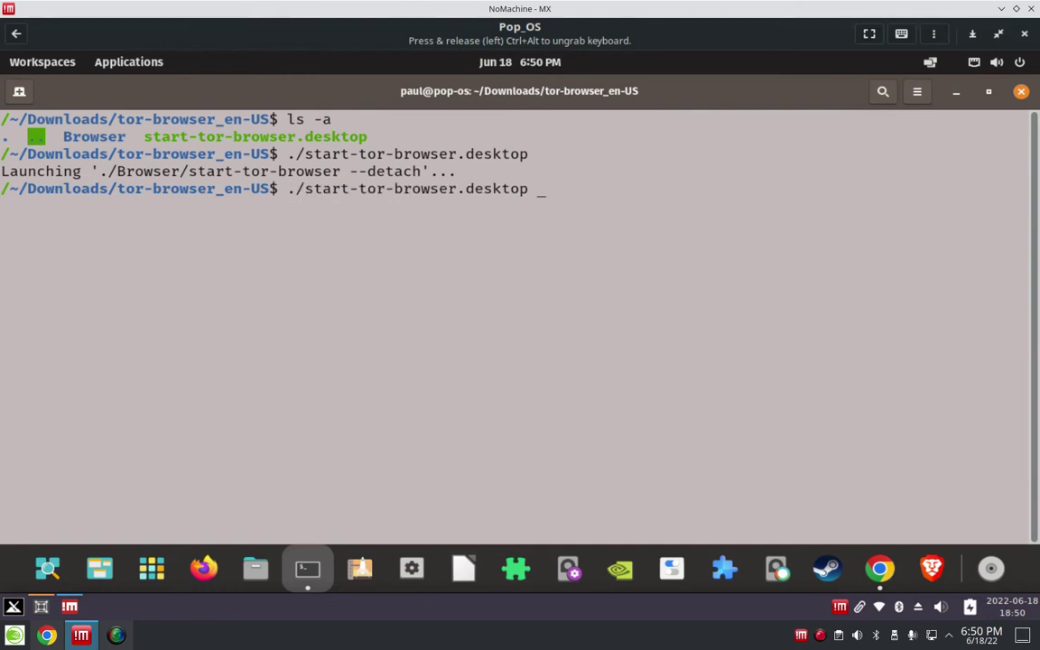
{"action": "type", "text": "--register-app"}
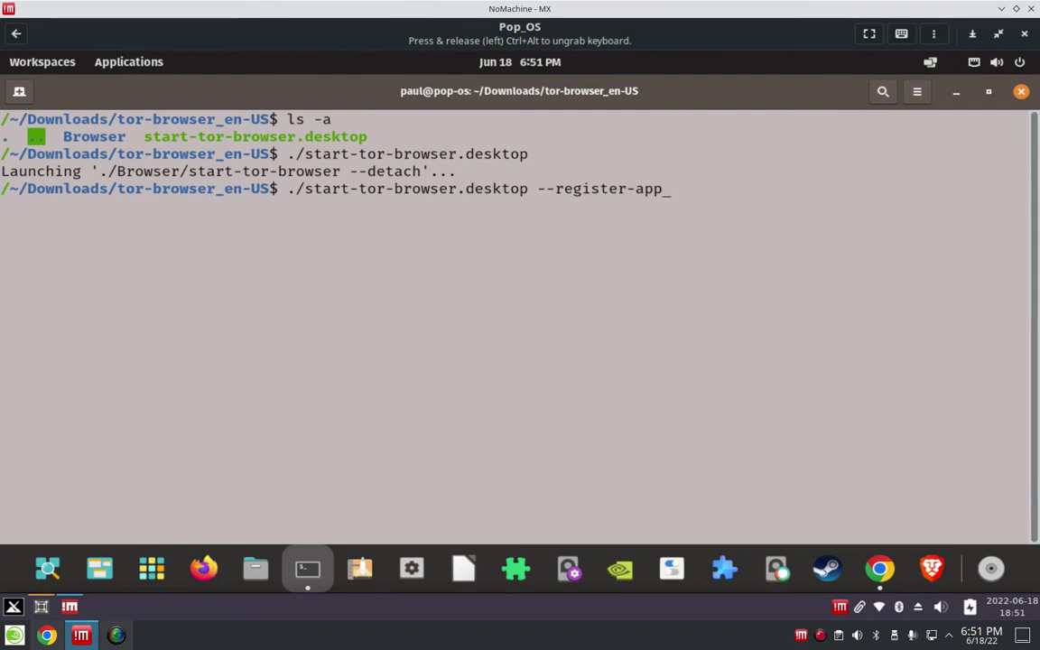
{"action": "key", "text": "Return"}
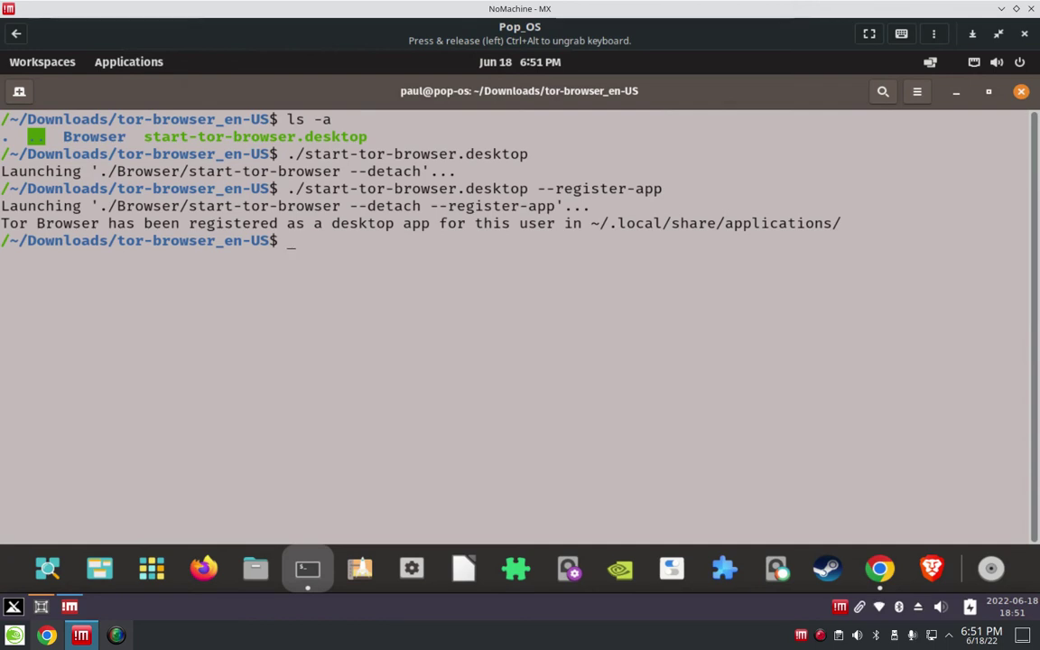
Hide the Terminal and launch Tor Browser from the bottom of the Applications grid
{"action": "left_click", "coordinate": [957, 92]}
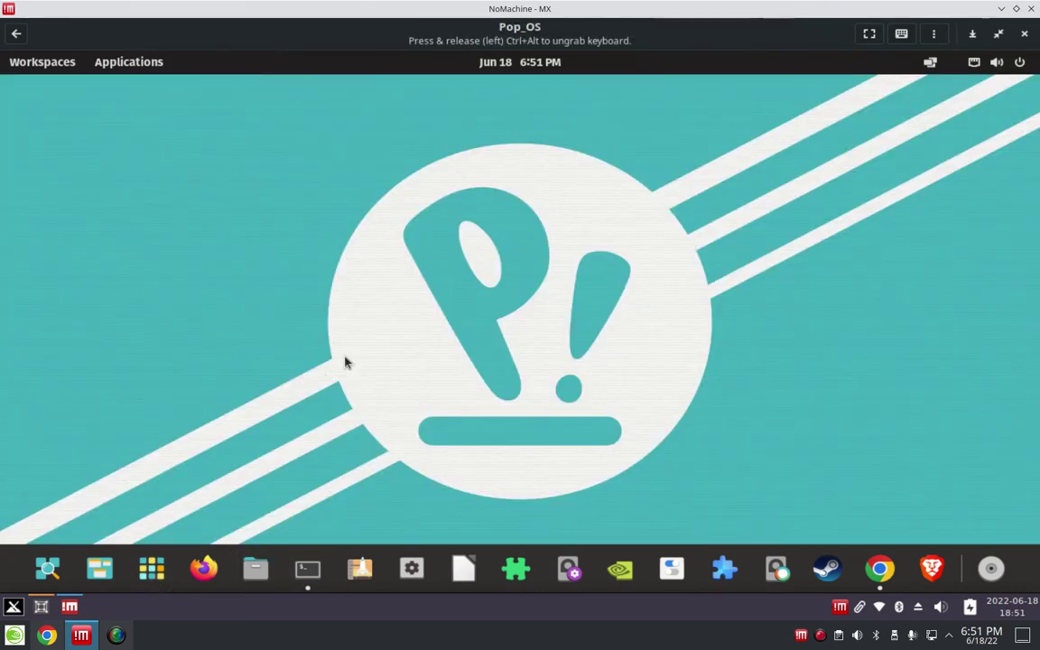
{"action": "key", "text": "super+a"}
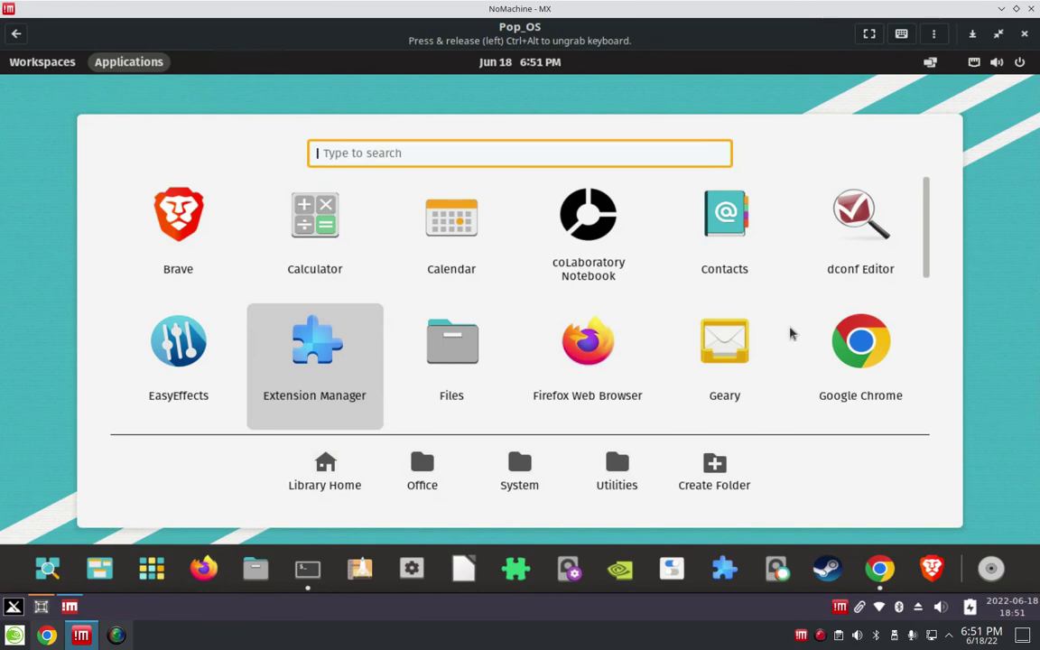
{"action": "scroll", "coordinate": [788, 332], "scroll_direction": "down", "scroll_amount": 5}
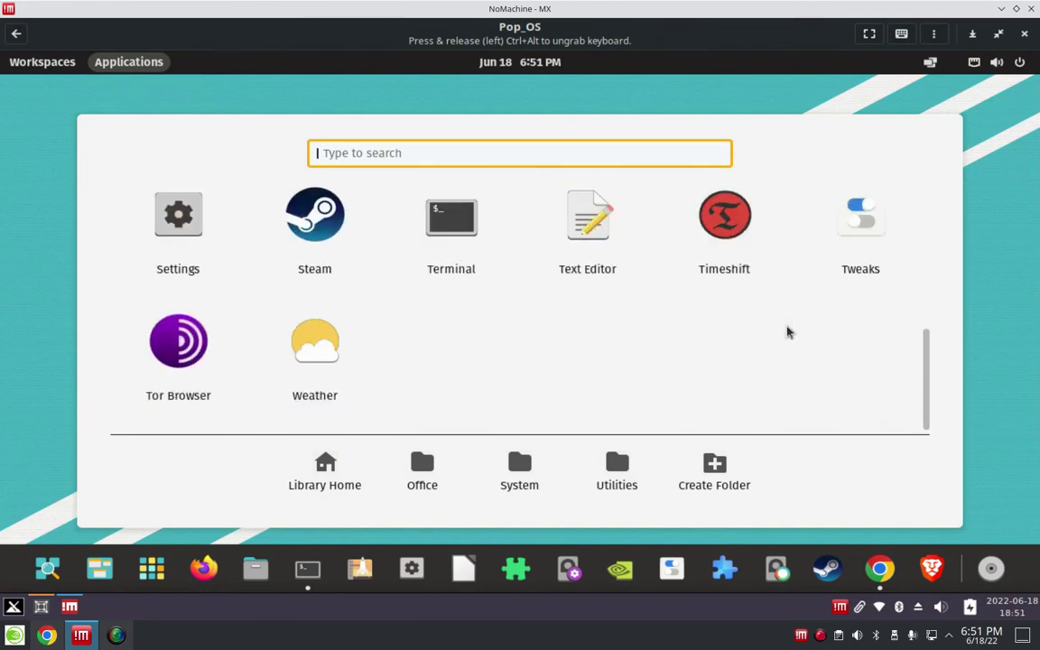
{"action": "left_click", "coordinate": [180, 354]}
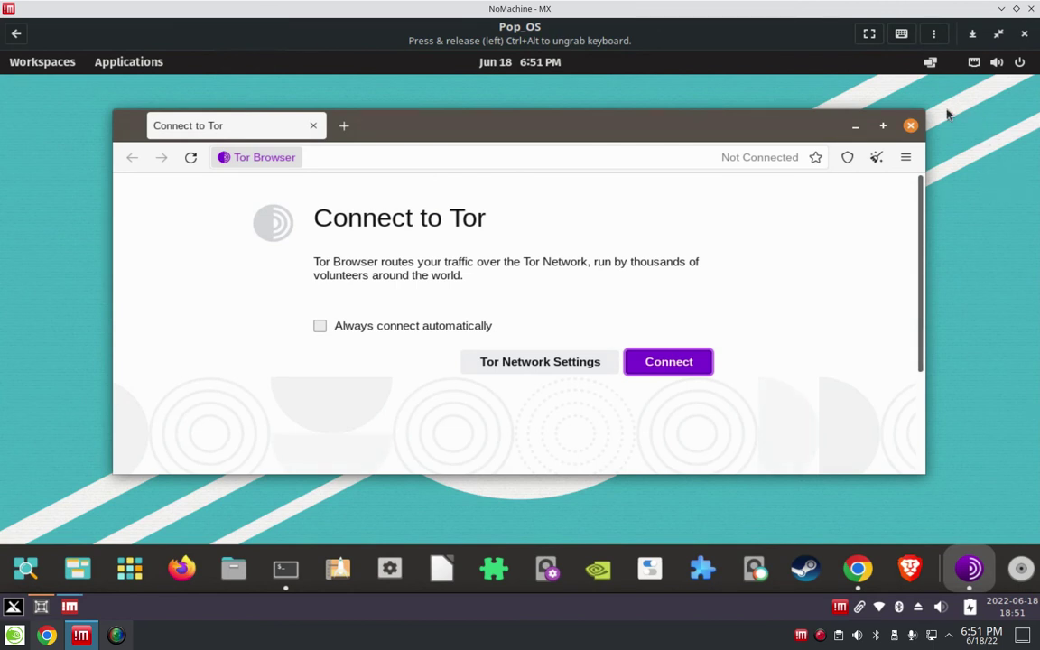
Maximize the Tor Browser Connect to Tor window
{"action": "left_click", "coordinate": [884, 128]}
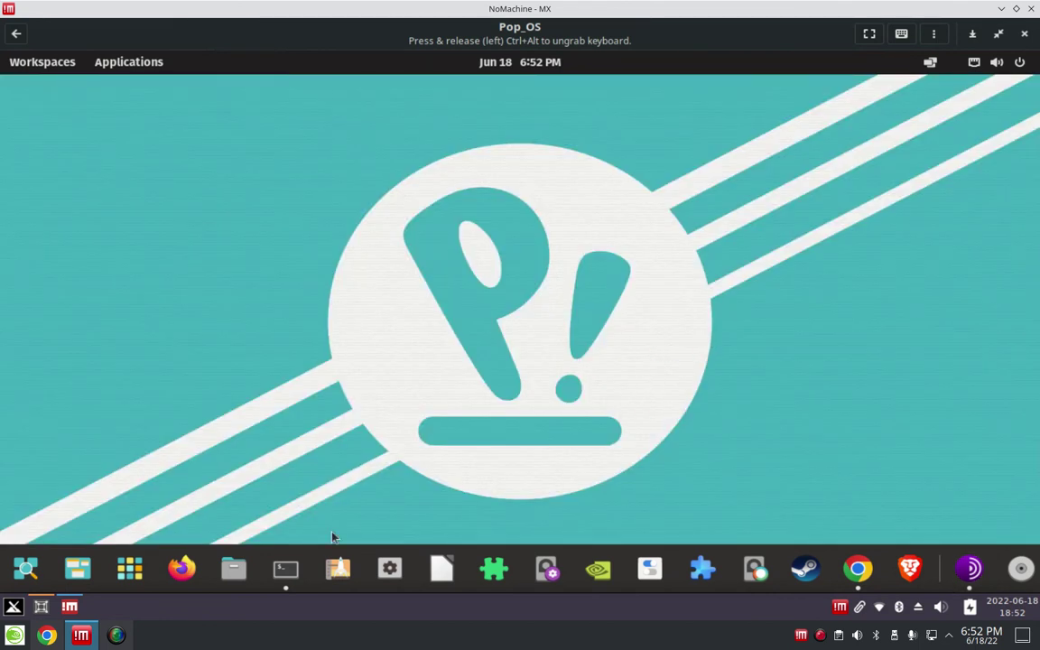
Launch Files from the dock and browse into Downloads/tor-browser_en-US
{"action": "left_click", "coordinate": [233, 568]}
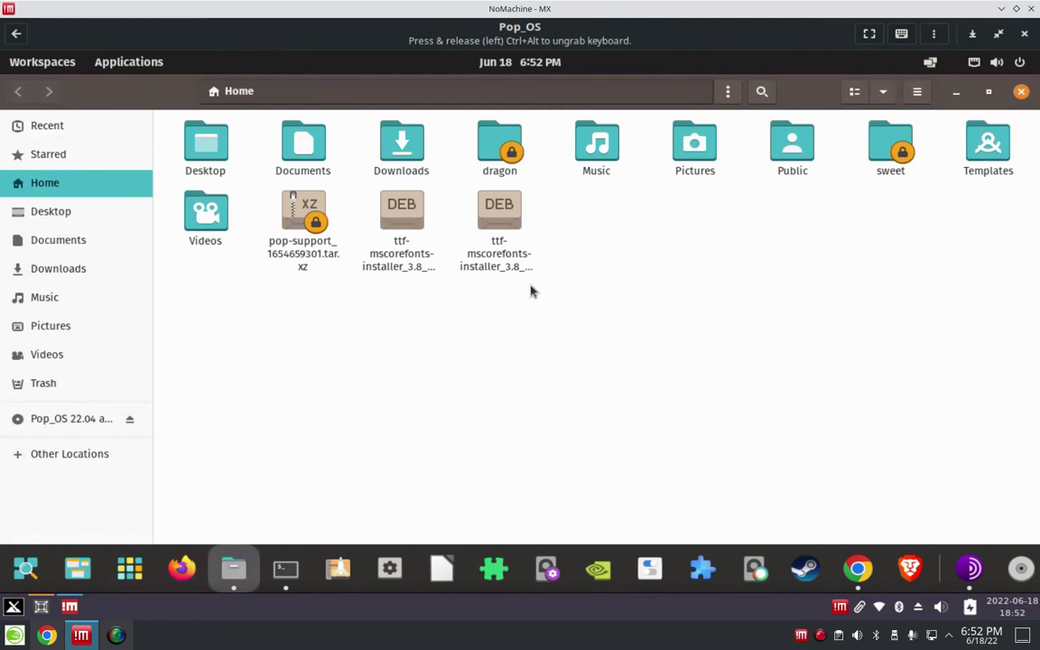
{"action": "left_click", "coordinate": [917, 91]}
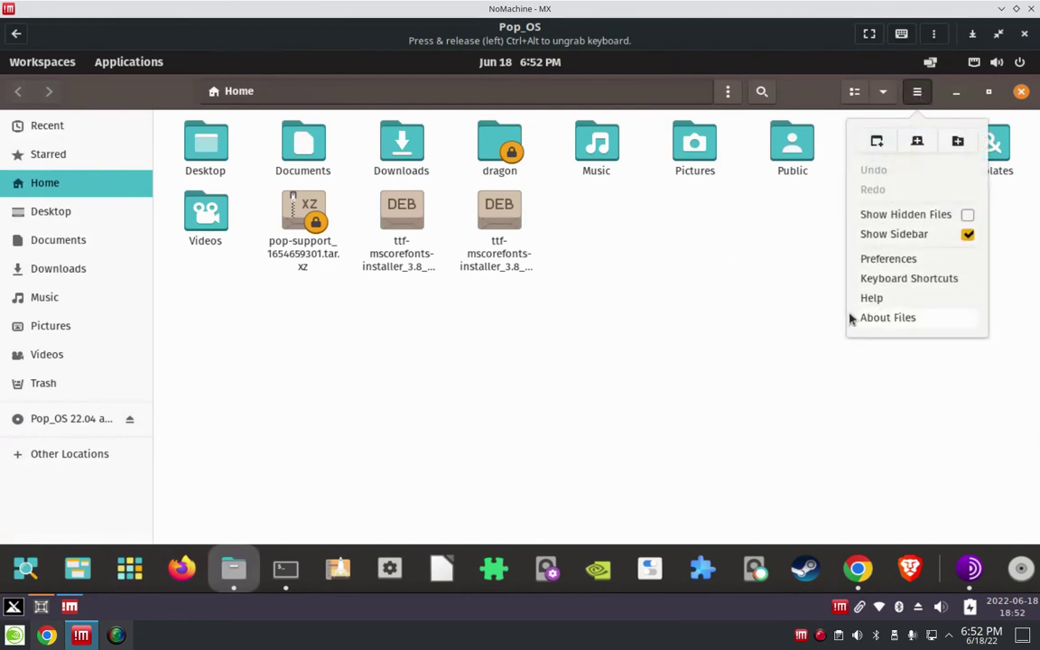
{"action": "left_click", "coordinate": [773, 318]}
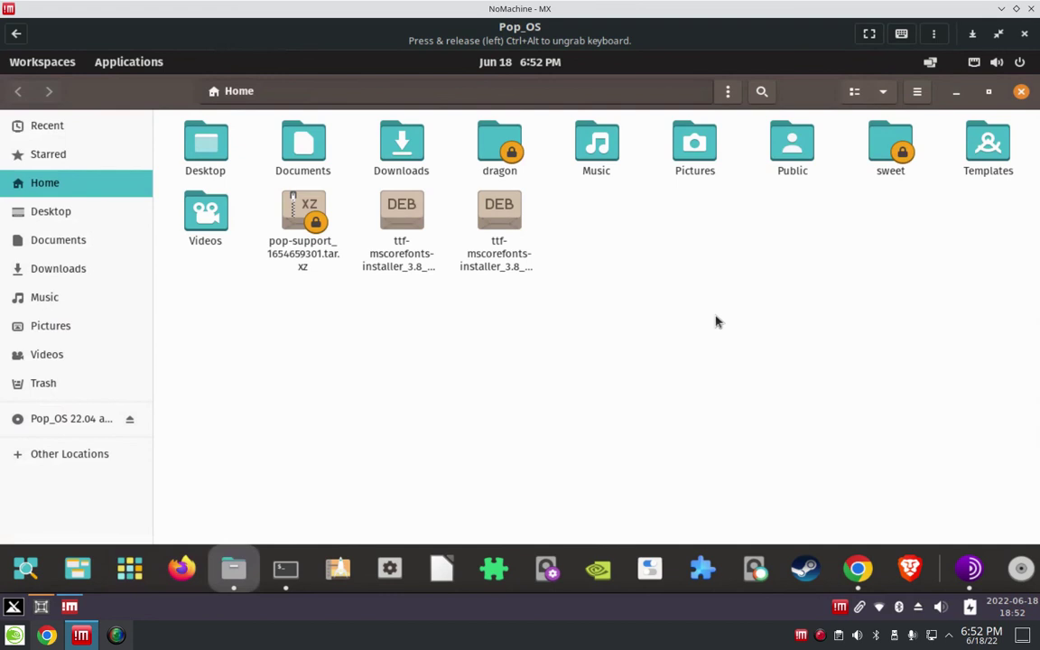
{"action": "double_click", "coordinate": [415, 153]}
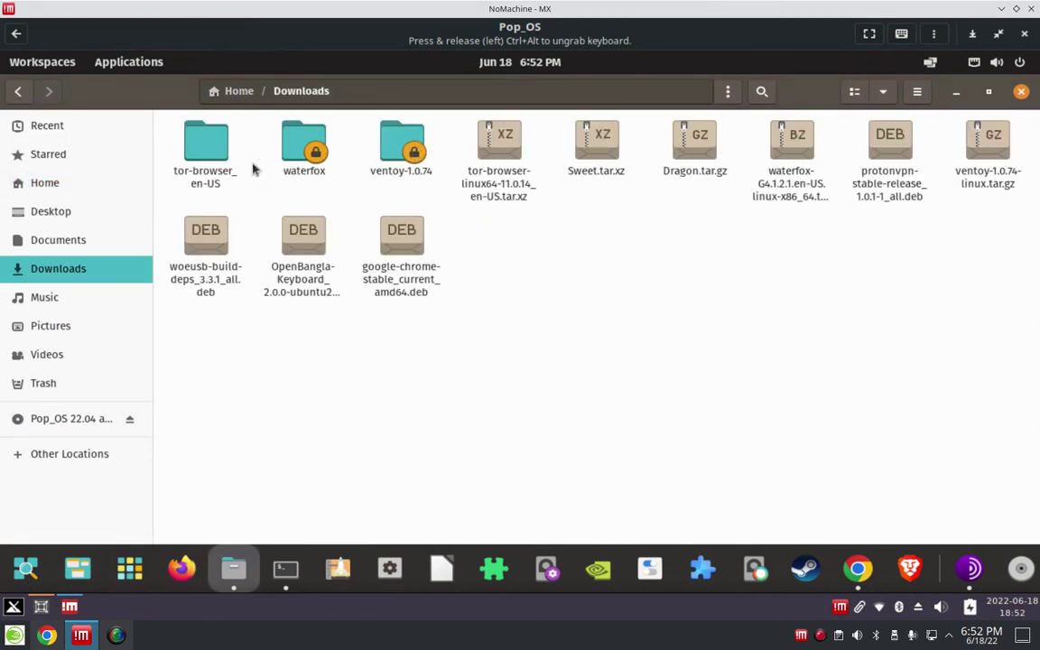
{"action": "double_click", "coordinate": [195, 141]}
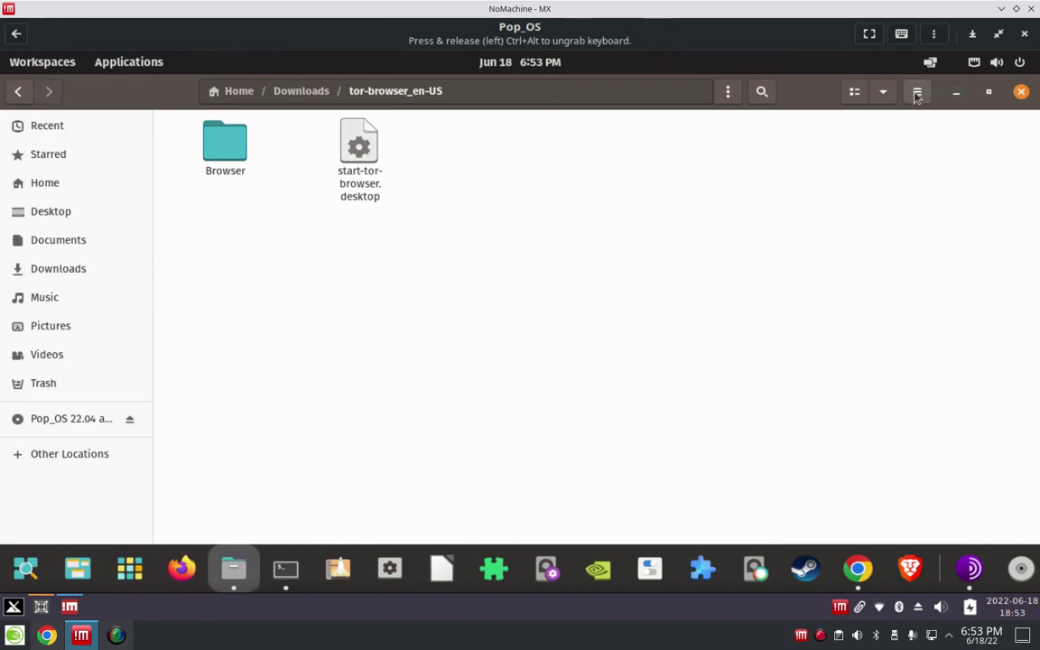
{"action": "right_click", "coordinate": [357, 158]}
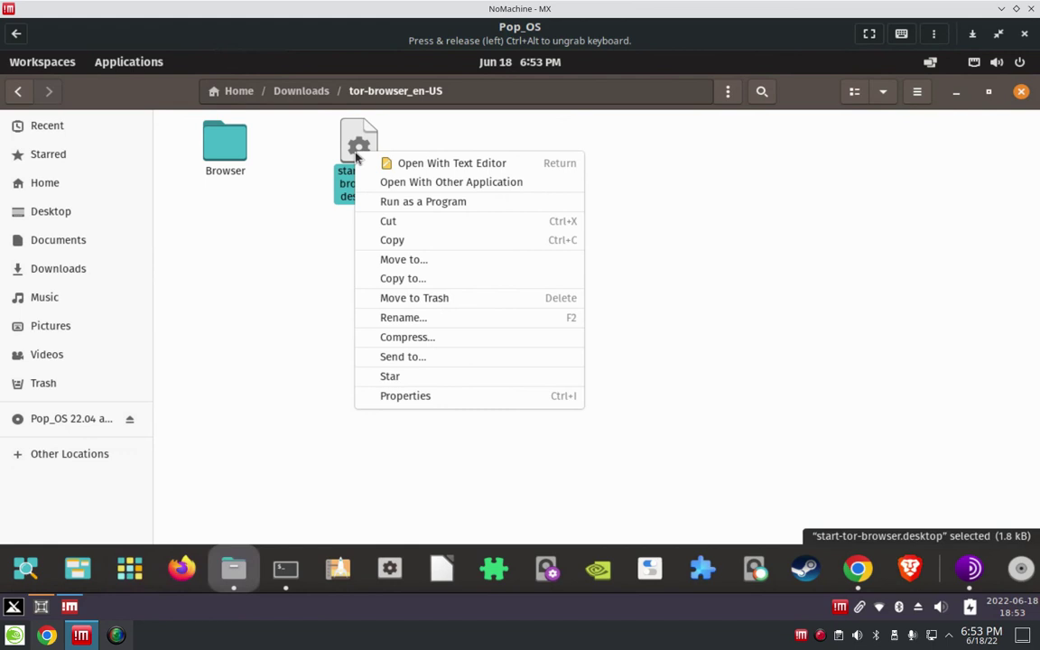
{"action": "left_click", "coordinate": [468, 397]}
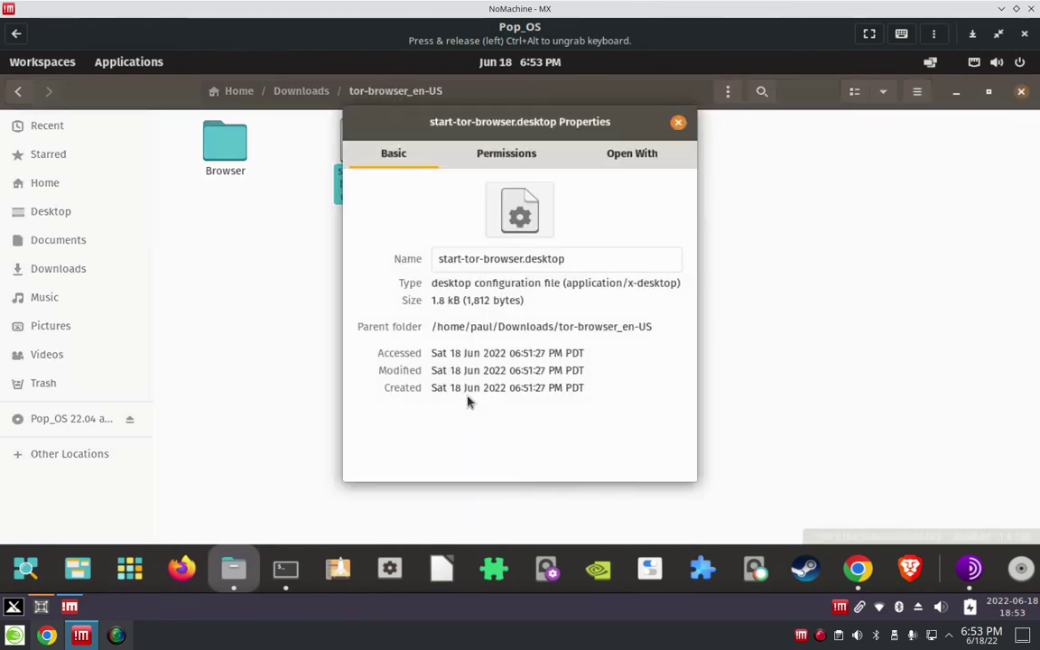
{"action": "left_click", "coordinate": [507, 156]}
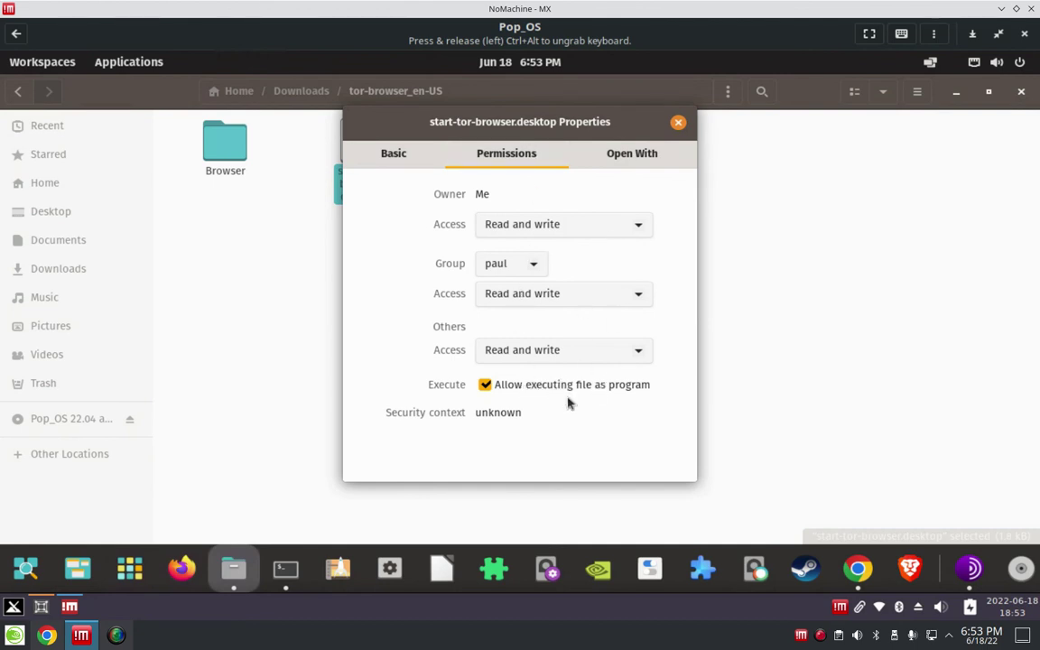
{"action": "left_click", "coordinate": [678, 123]}
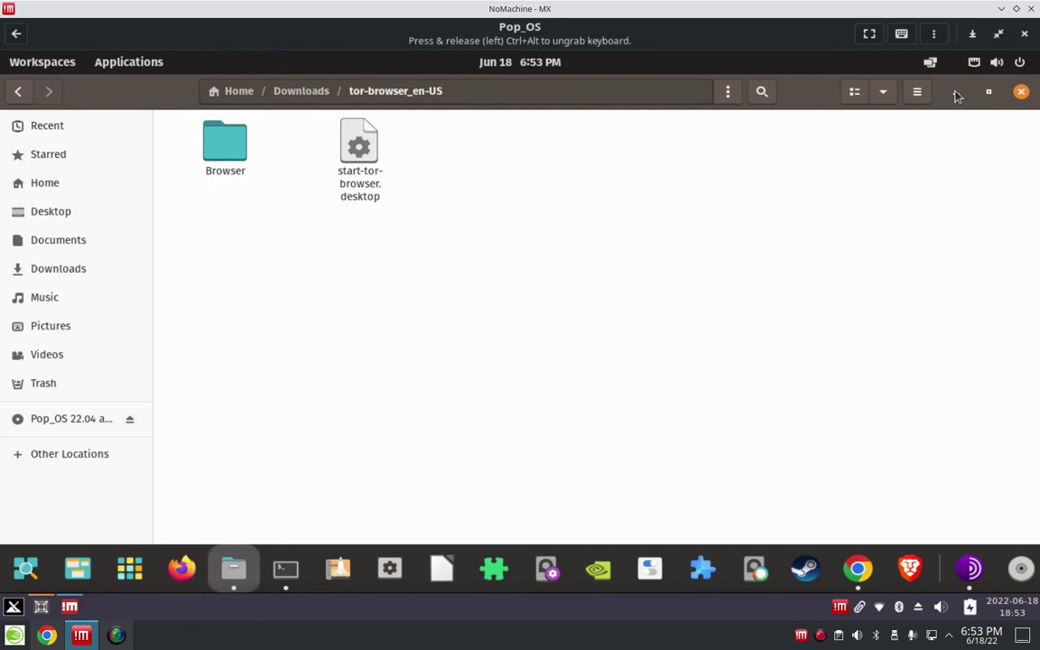
{"action": "left_click", "coordinate": [915, 92]}
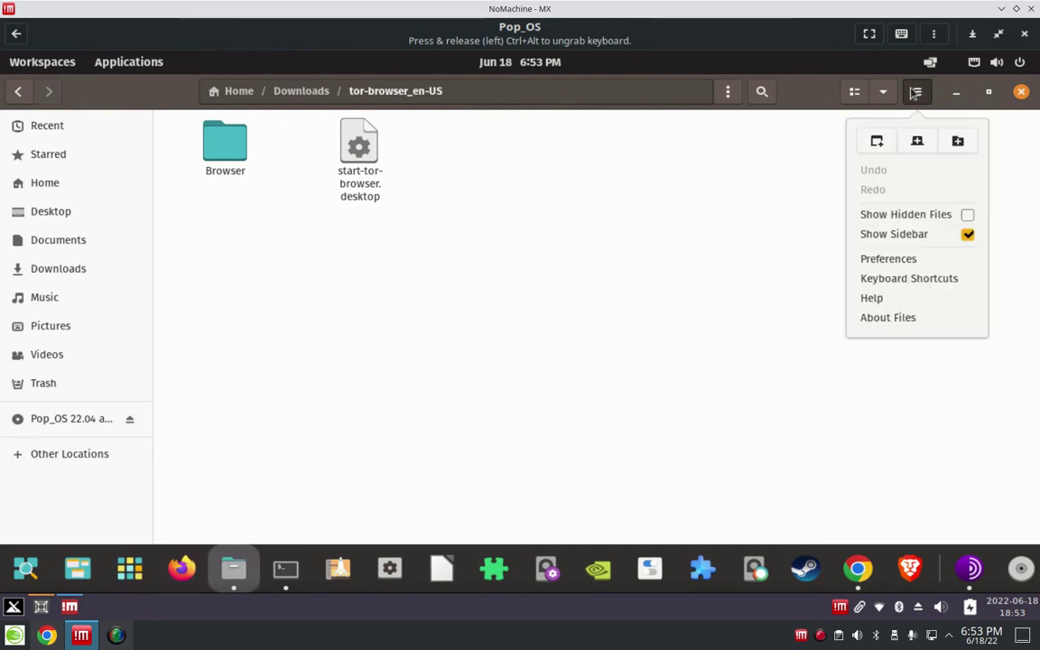
{"action": "left_click", "coordinate": [888, 259]}
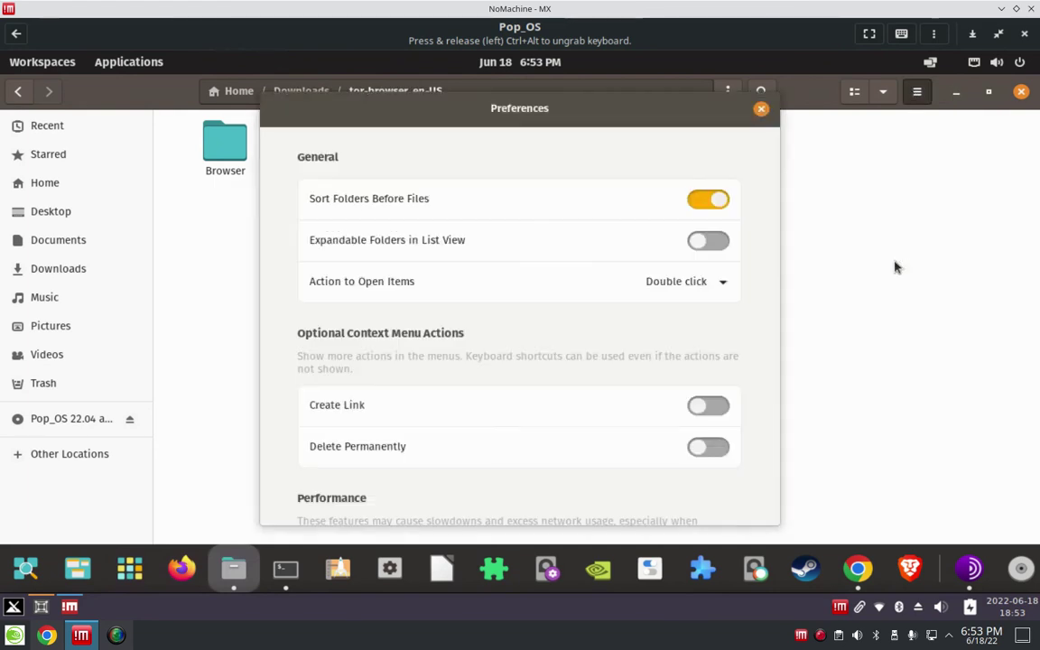
{"action": "left_click", "coordinate": [765, 118]}
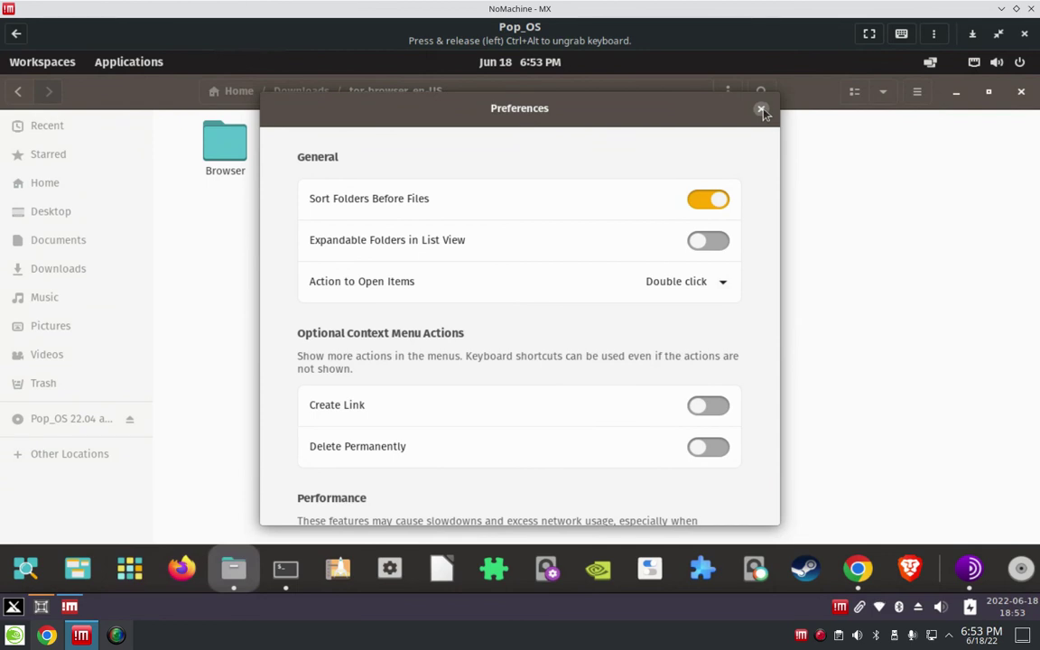
{"action": "left_click", "coordinate": [763, 111]}
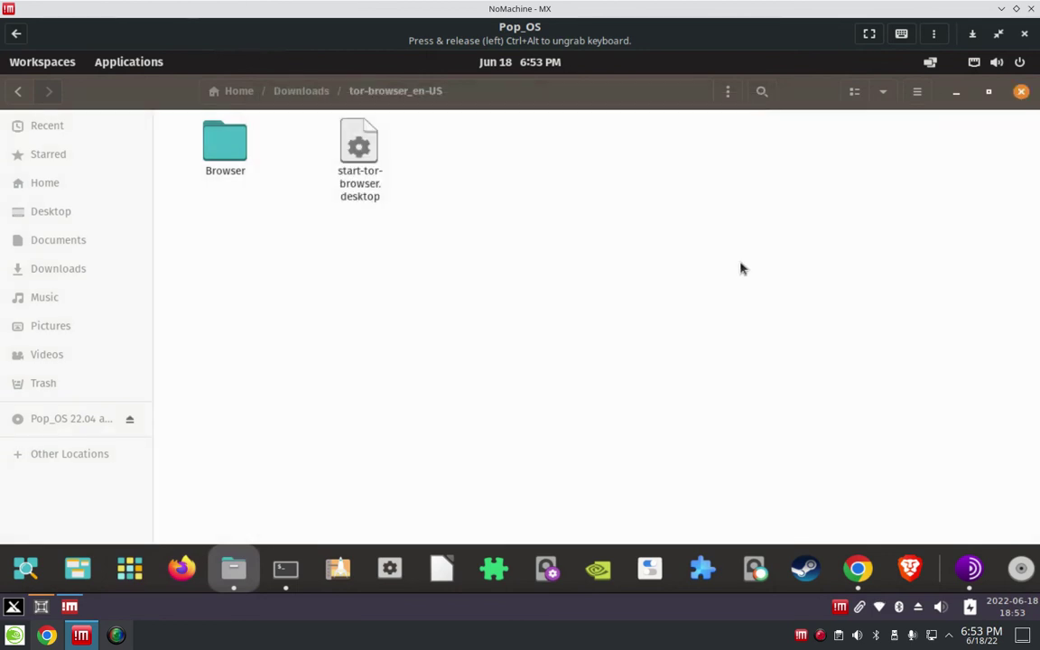
{"action": "left_click", "coordinate": [359, 162]}
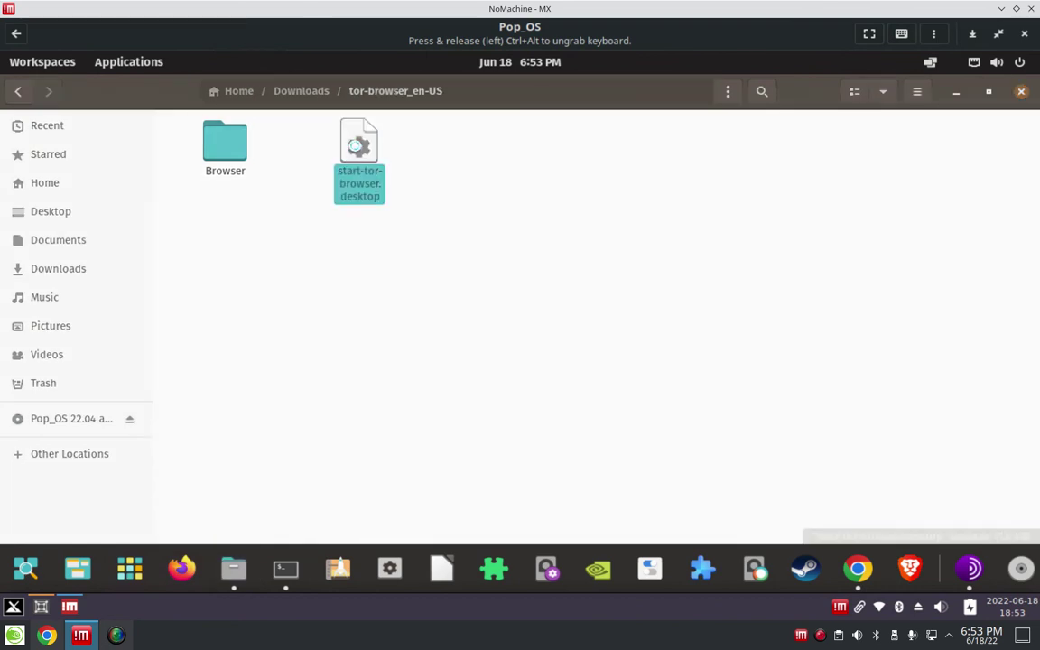
Review start-tor-browser.desktop in Text Editor, close it, and minimize Files to show the desktop
{"action": "double_click", "coordinate": [357, 149]}
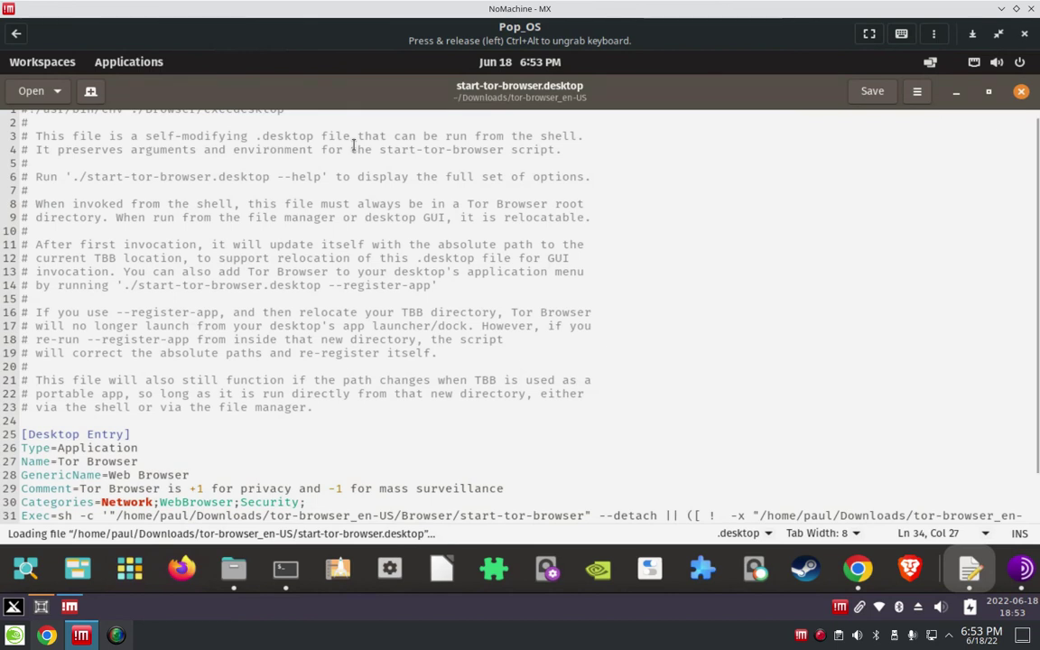
{"action": "left_click", "coordinate": [1022, 92]}
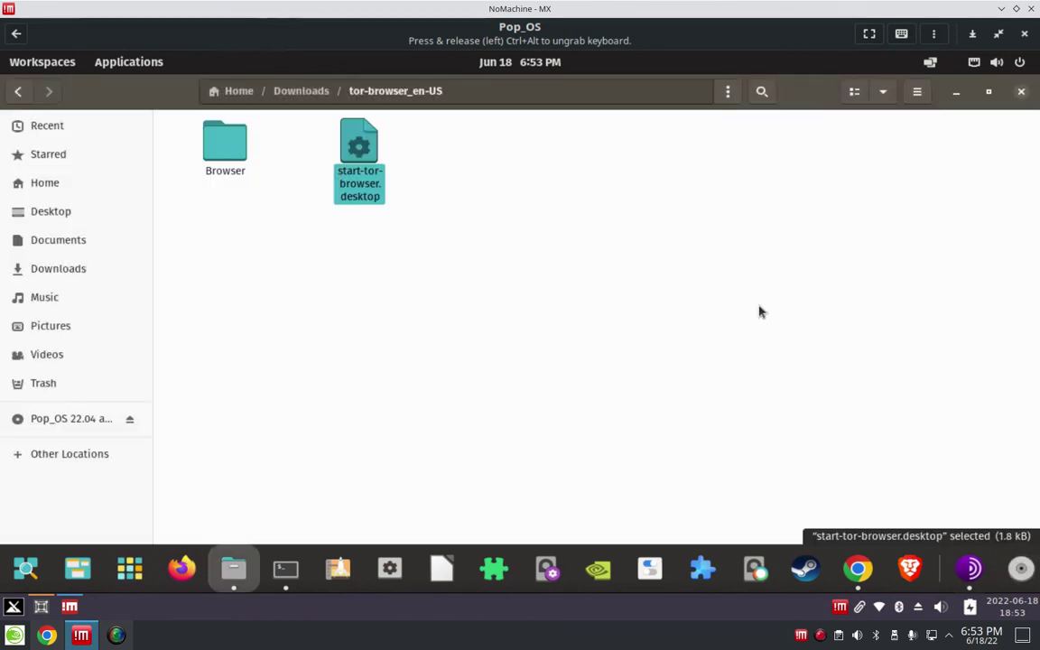
{"action": "left_click", "coordinate": [957, 92]}
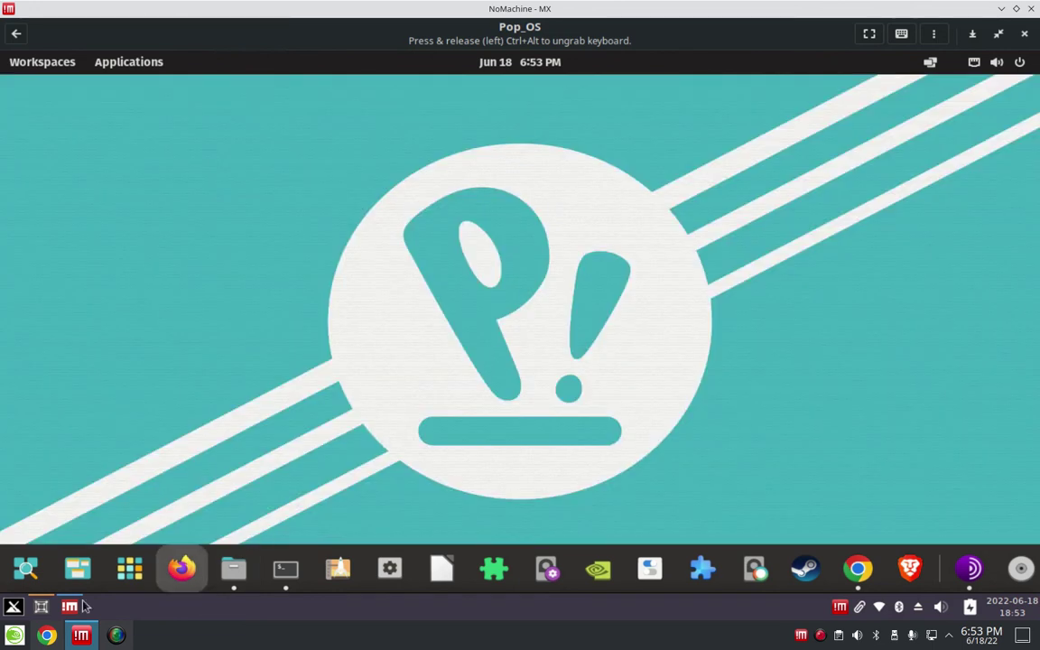
{"action": "left_click", "coordinate": [131, 571]}
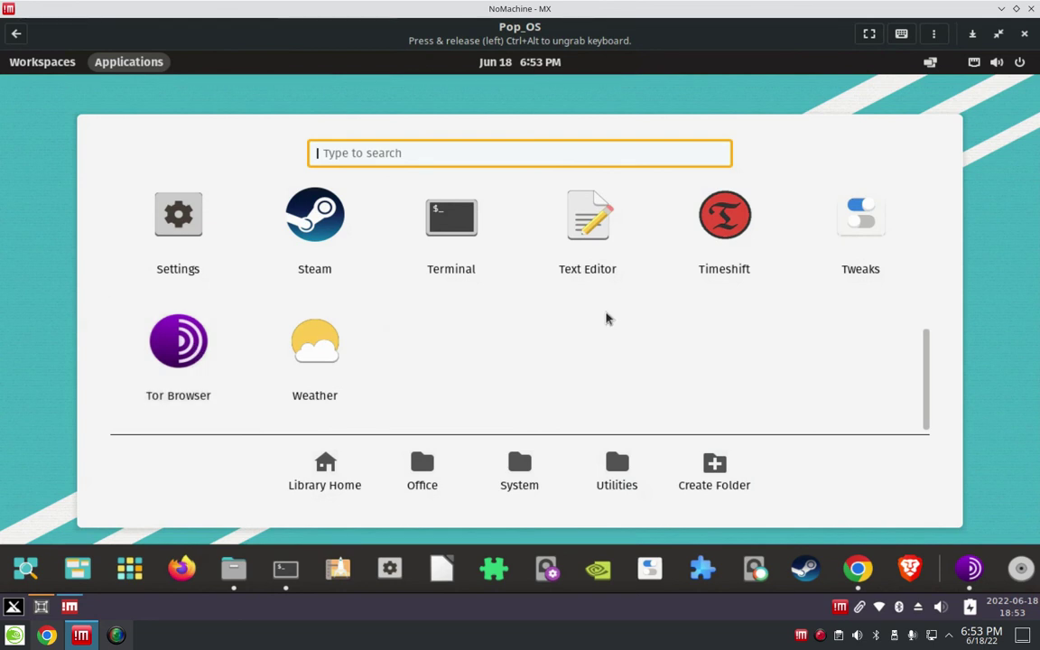
{"action": "key", "text": "Escape"}
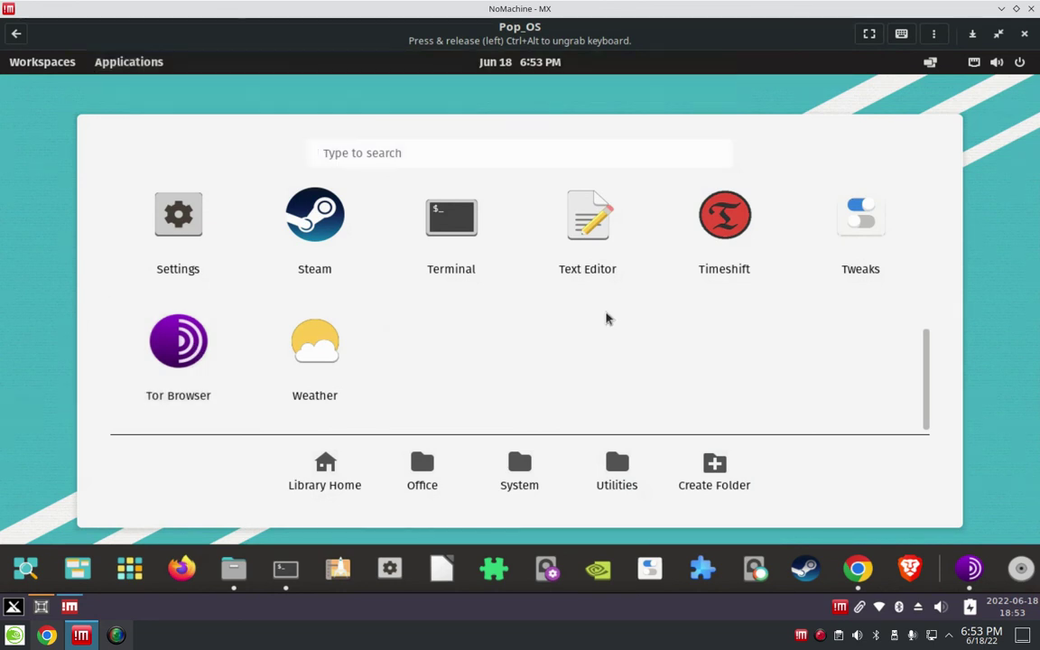